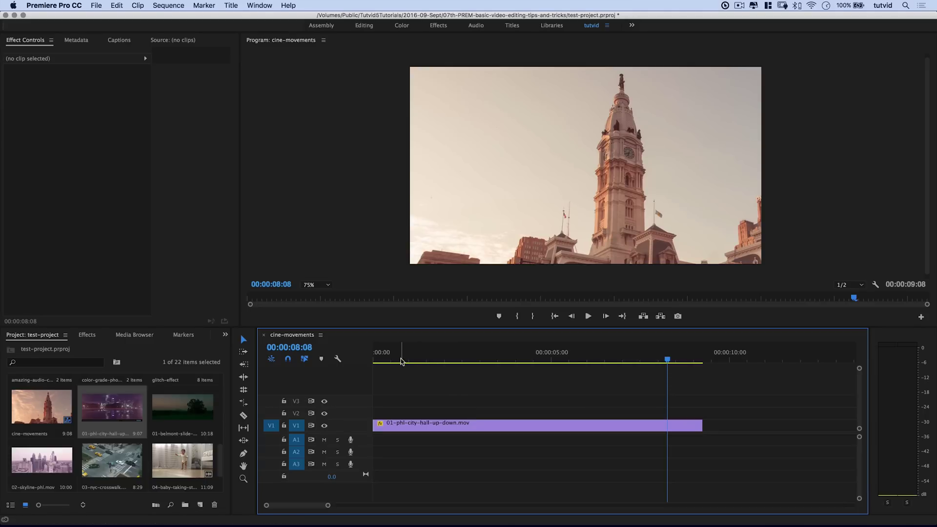
Step: Select the city hall clip and set its first Position keyframe at 00:00:00:18
drag(405, 360, 394, 377)
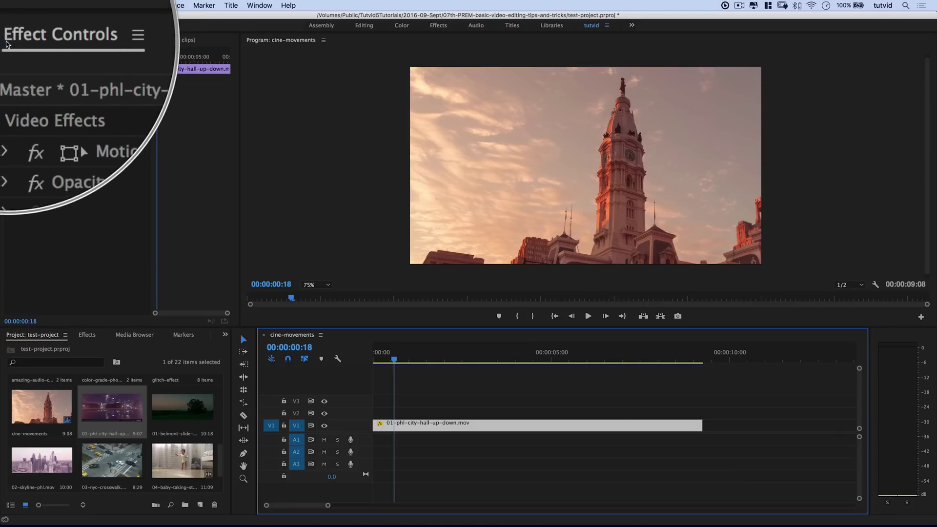
click(7, 80)
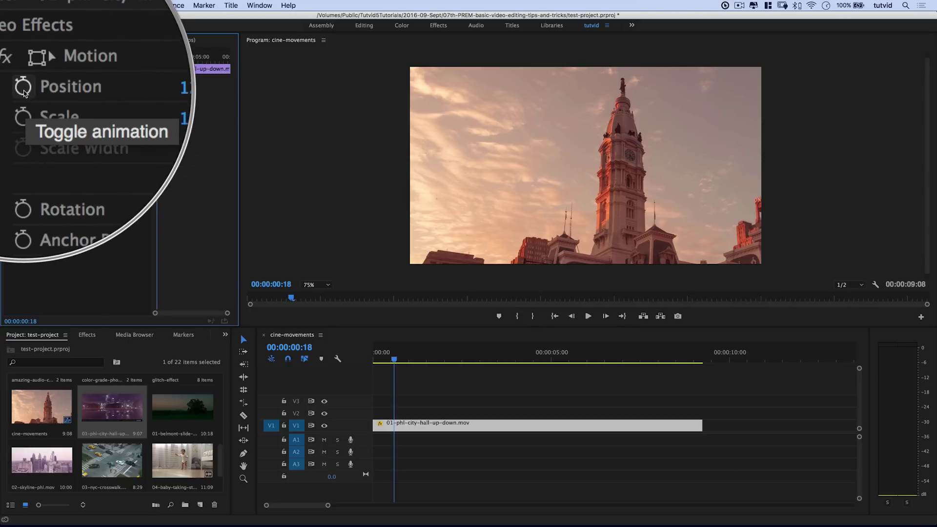
click(23, 89)
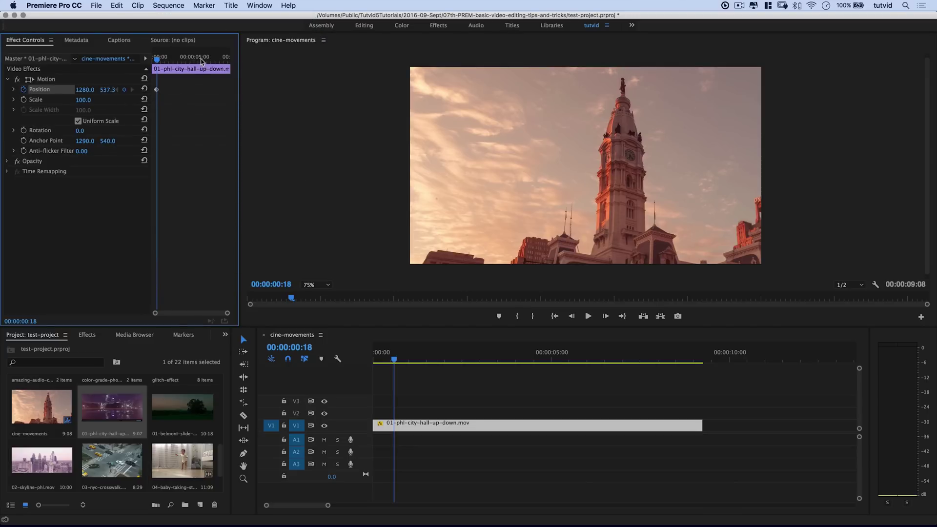
drag(203, 60, 222, 64)
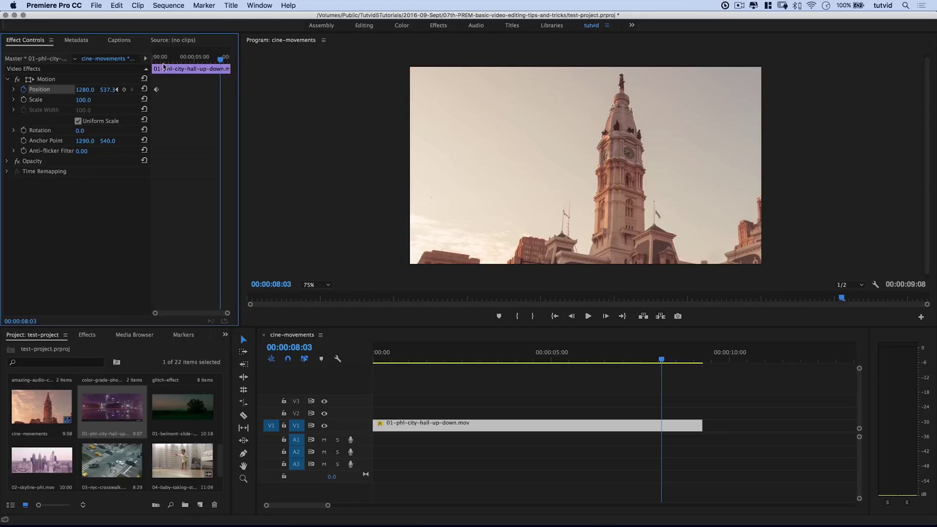
drag(213, 65, 215, 92)
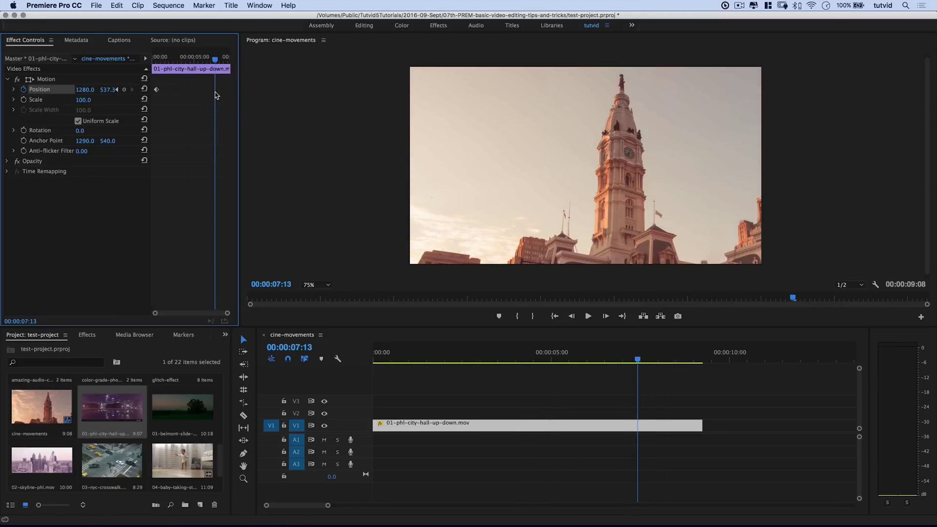
Step: Shift the city hall frame left to add a second Position keyframe, then preview the pan
click(29, 80)
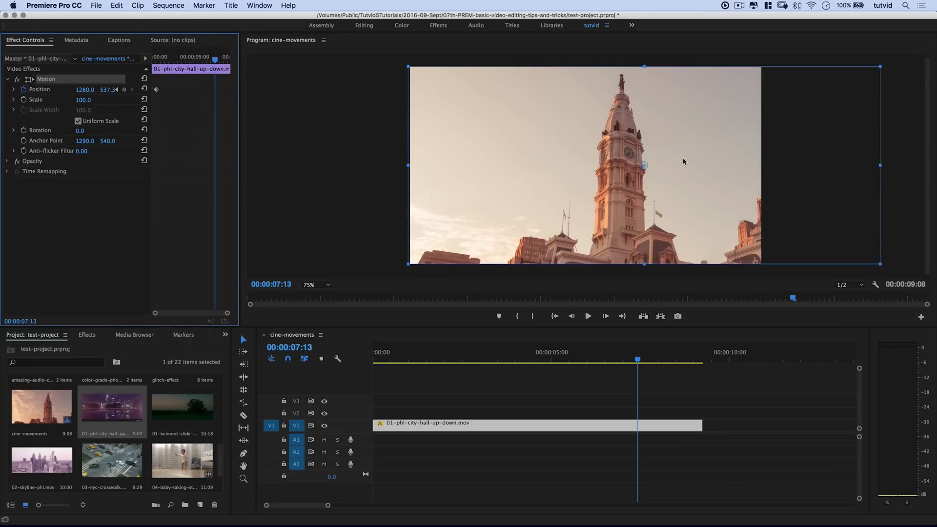
drag(682, 161, 647, 162)
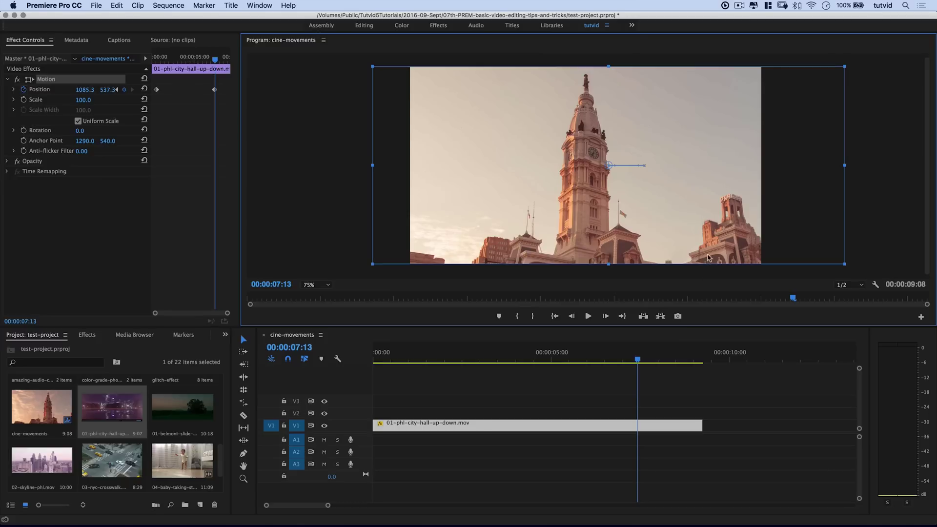
click(699, 361)
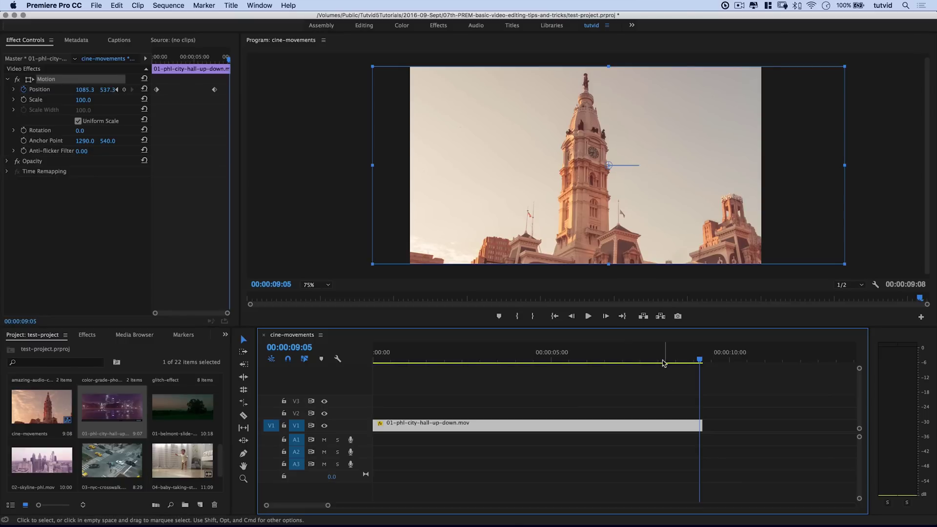
drag(700, 360, 562, 359)
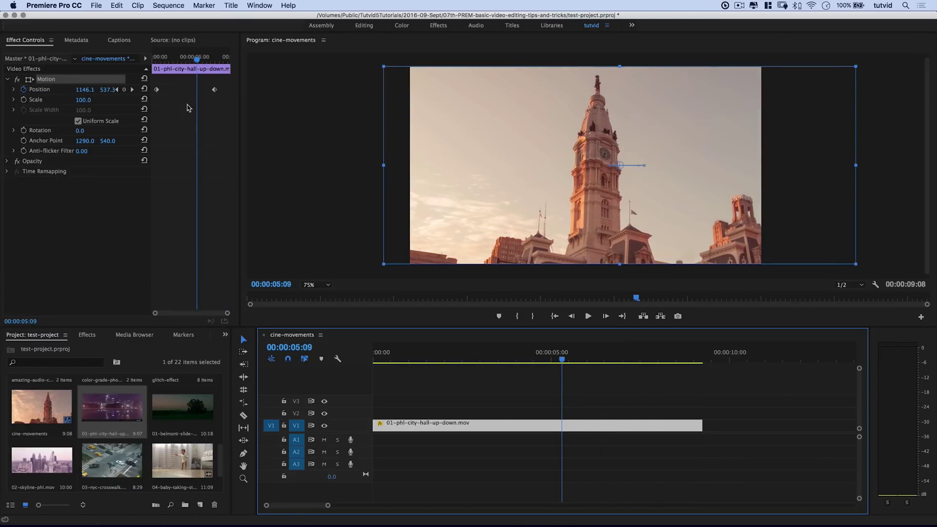
Step: Retime the pan by sliding the Position keyframes apart, then return to the sequence start
drag(195, 61, 192, 61)
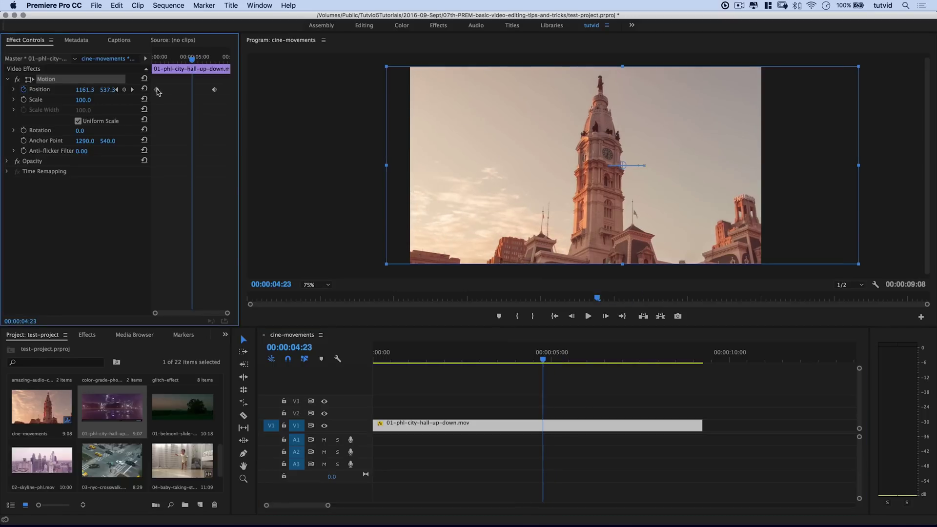
drag(157, 92, 152, 91)
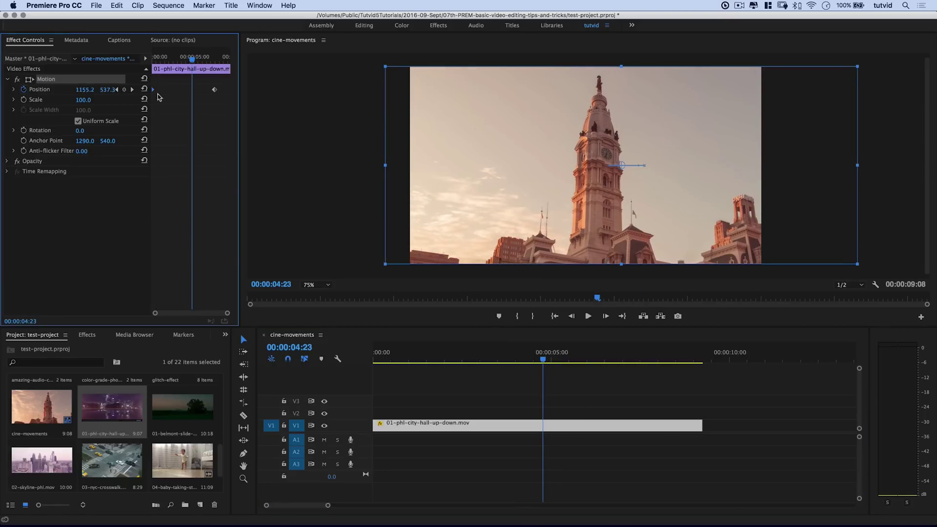
drag(214, 91, 232, 93)
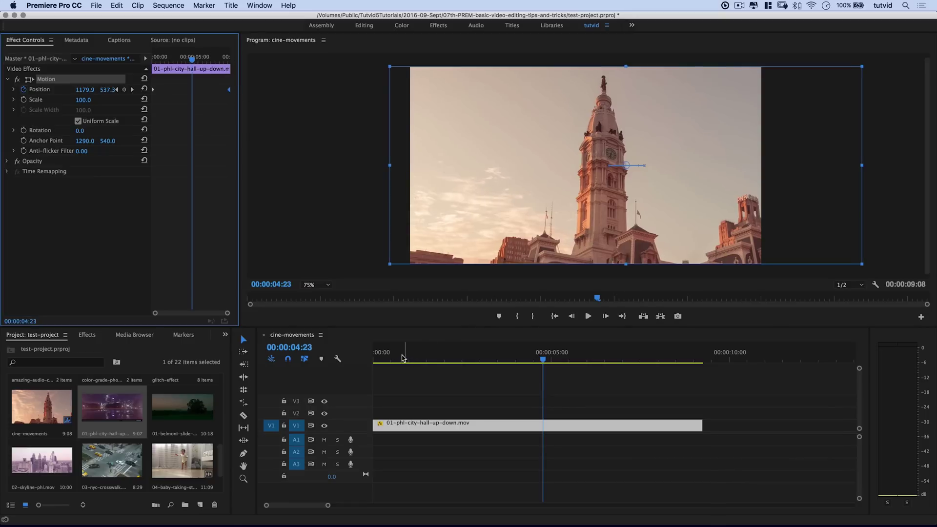
click(344, 369)
key(Home)
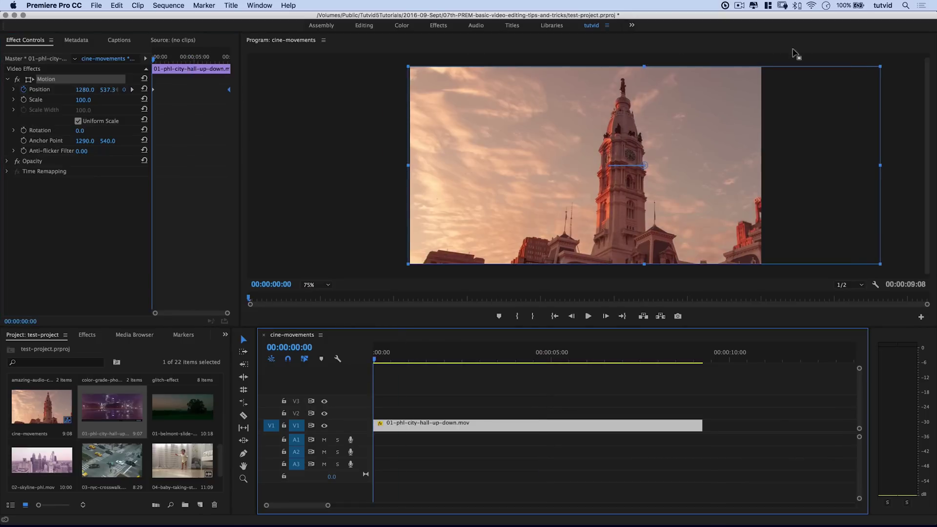
key(space)
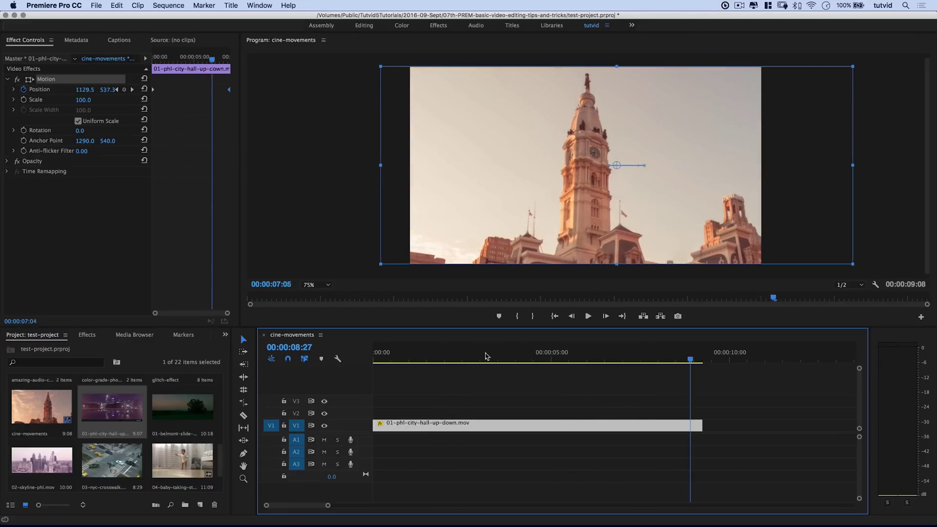
click(376, 360)
key(space)
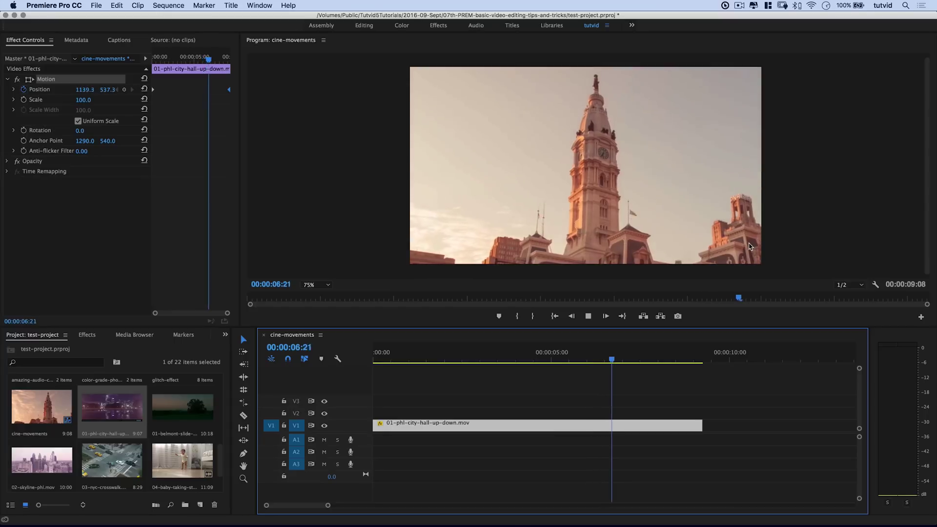
key(space)
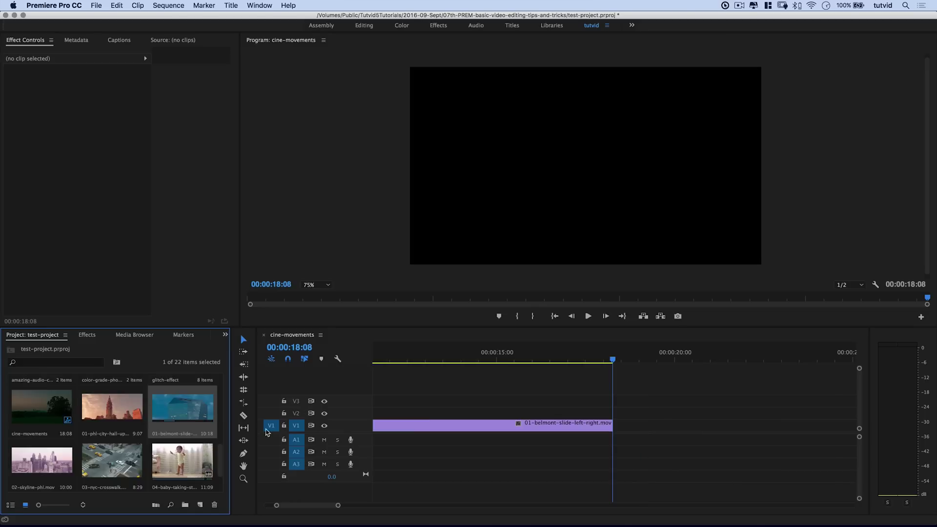
Step: Slide the Belmont park frame right and back left, then delete the clip from the sequence
drag(445, 363, 495, 364)
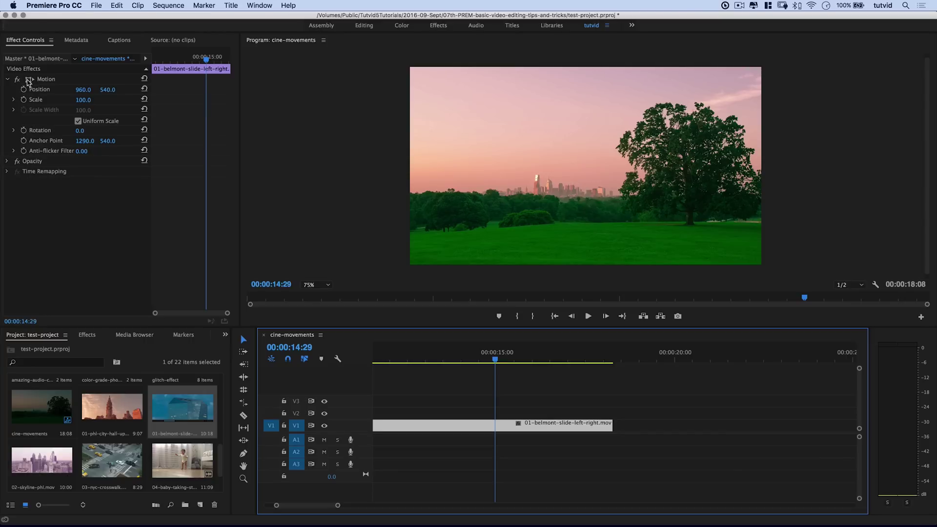
click(28, 80)
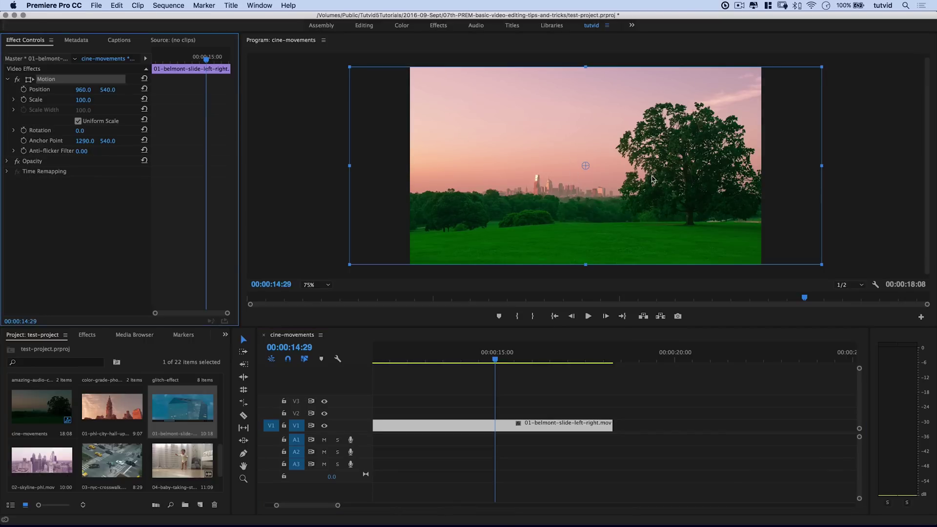
drag(652, 180, 756, 144)
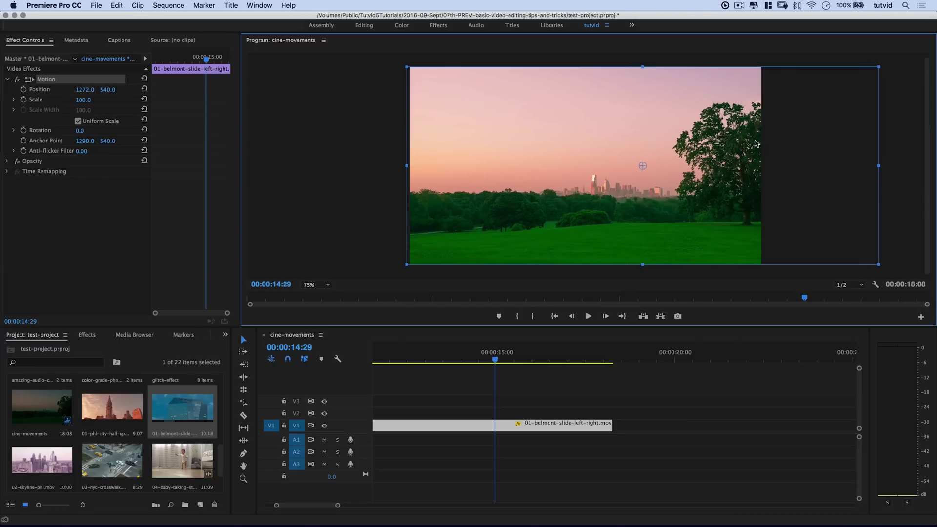
drag(743, 197, 725, 180)
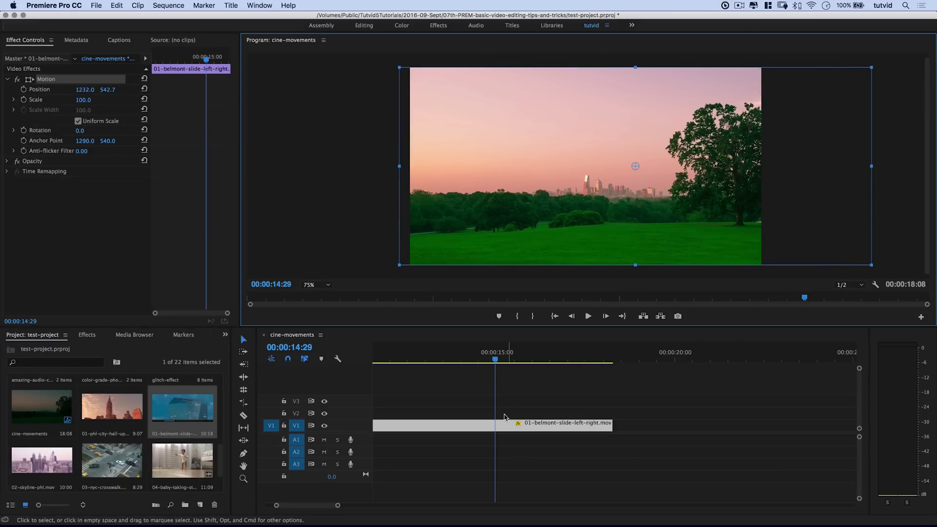
click(508, 425)
key(Delete)
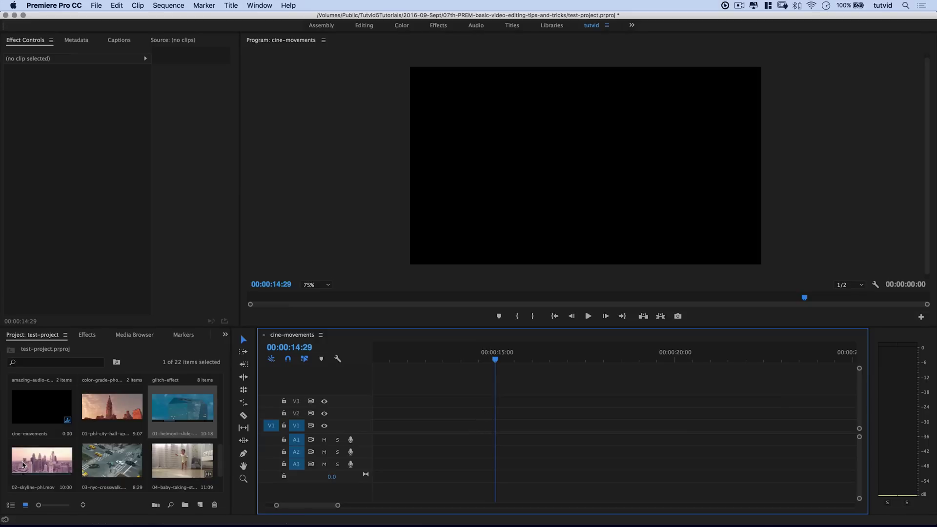
Step: Drop 02-skyline-phl.mov onto V1, keeping the sequence's existing settings
drag(26, 464, 412, 428)
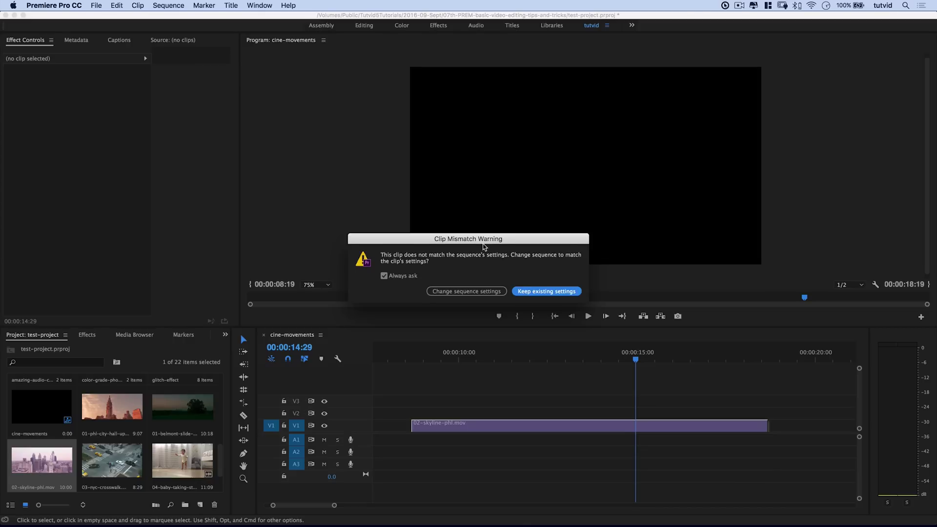
drag(485, 246, 474, 235)
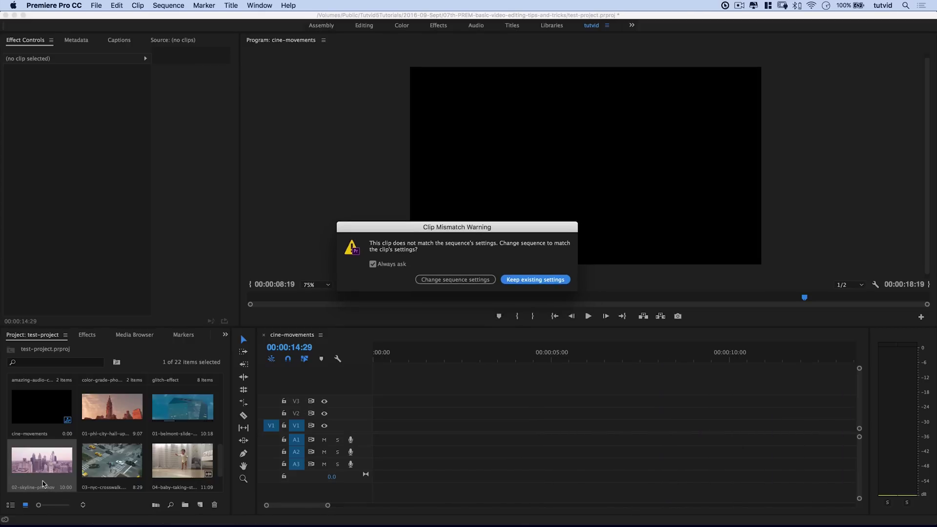
click(539, 278)
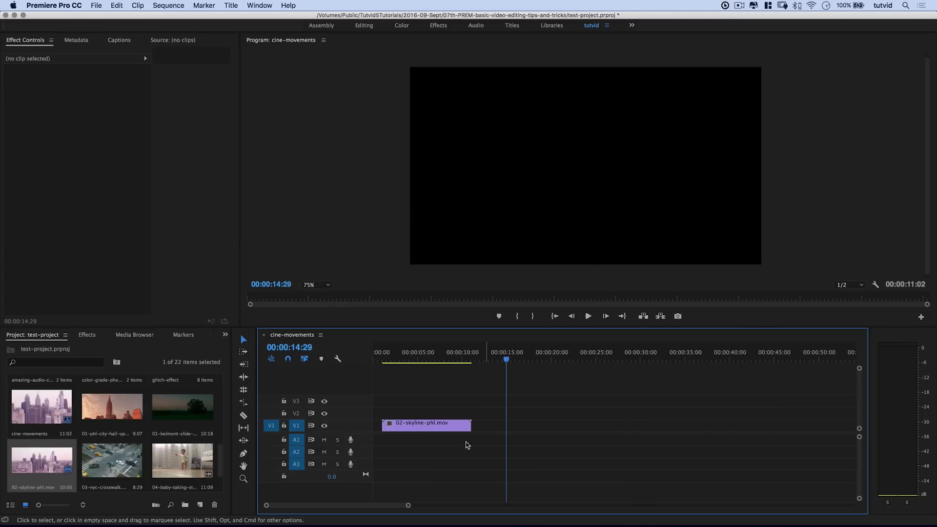
Step: Move the skyline clip to the sequence start, scrub it, and set the monitor to 50%
drag(417, 424, 408, 424)
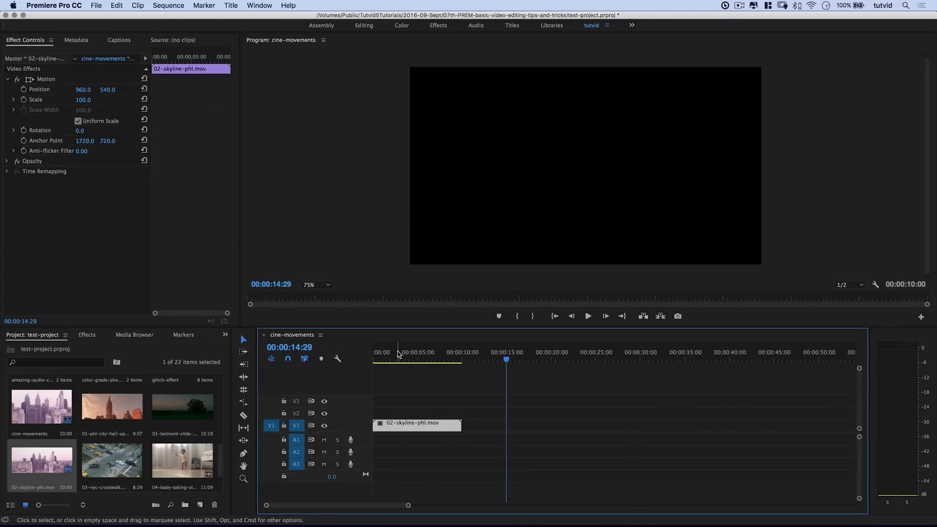
click(381, 356)
drag(391, 356, 415, 432)
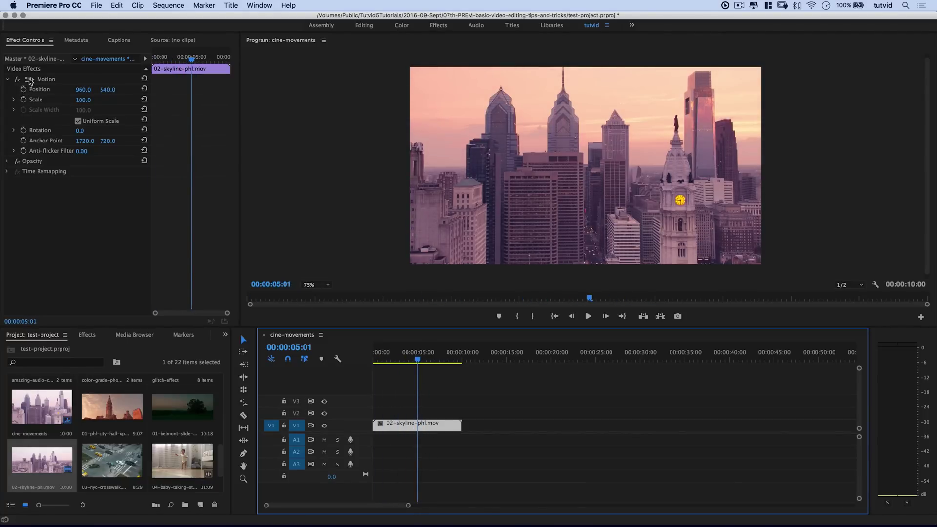
click(30, 82)
click(328, 285)
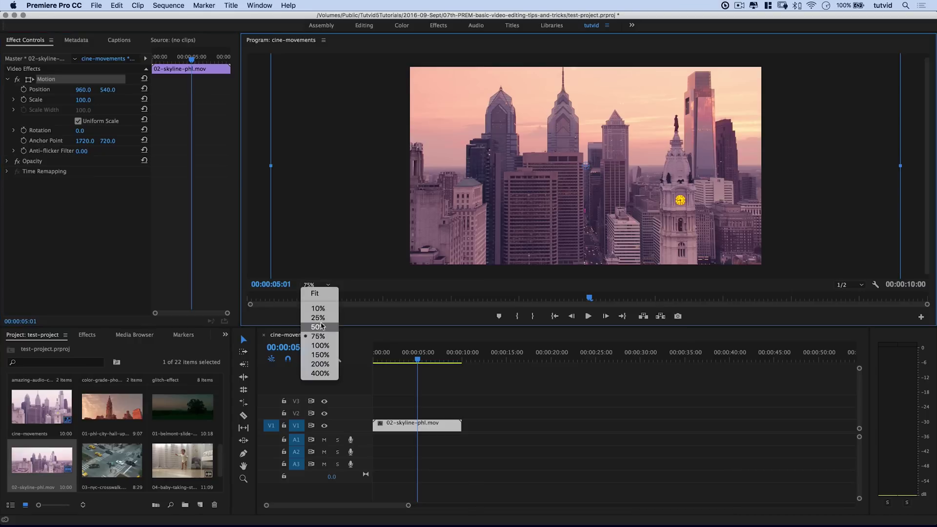
click(312, 327)
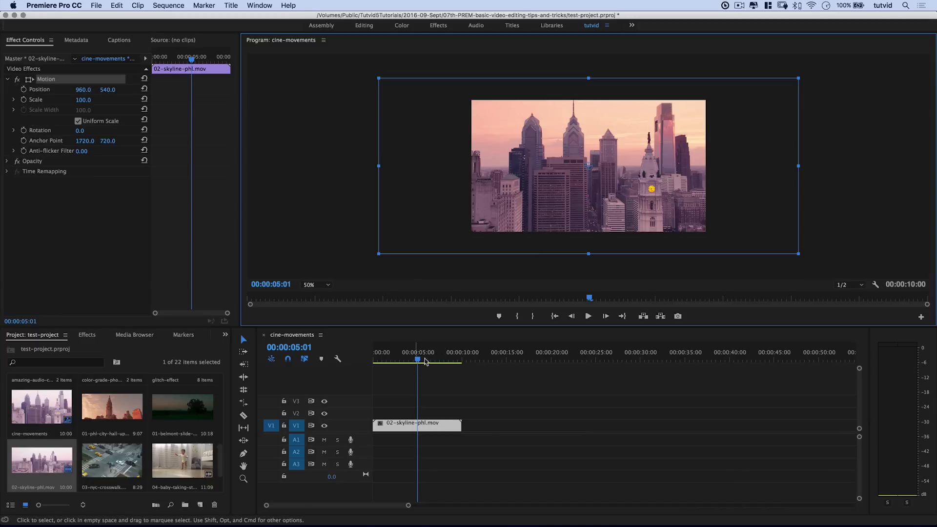
Step: Set the skyline clip's Scale to 75, then to 80
click(84, 100)
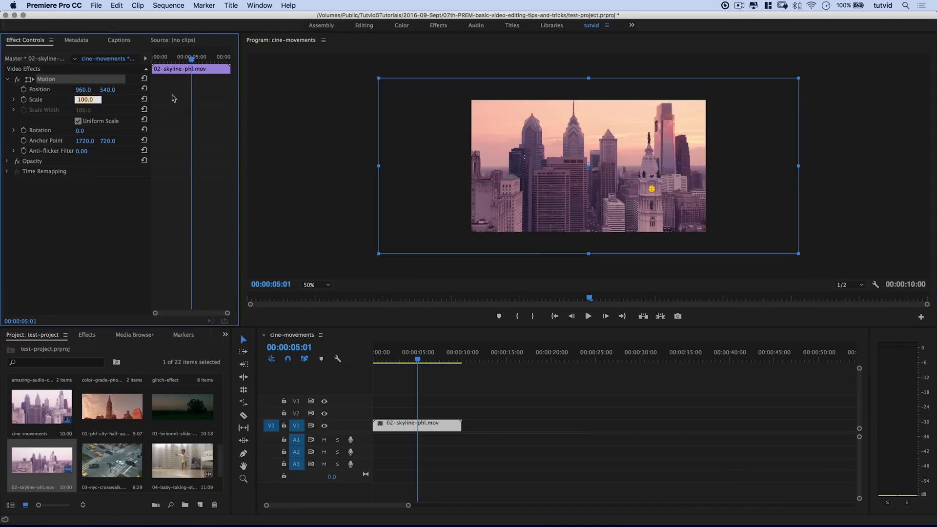
text(75)
key(Return)
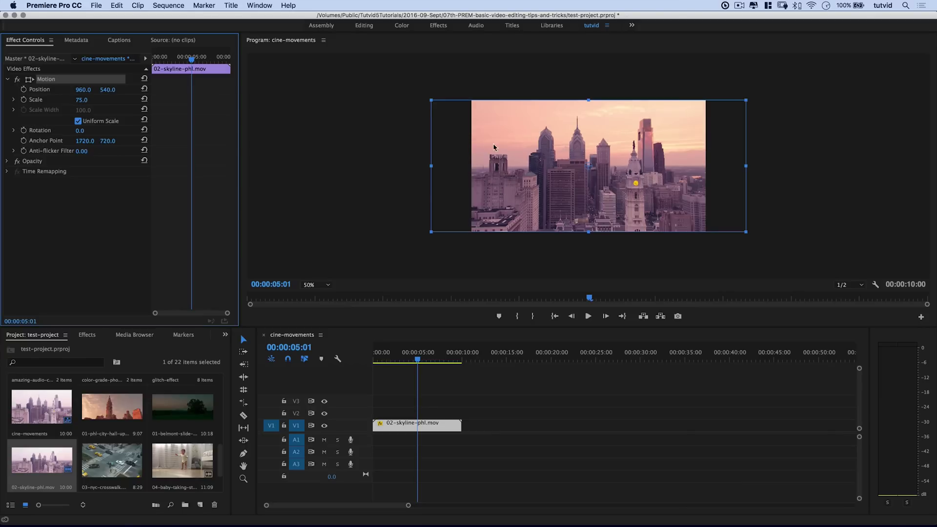
click(80, 99)
text(80)
key(Return)
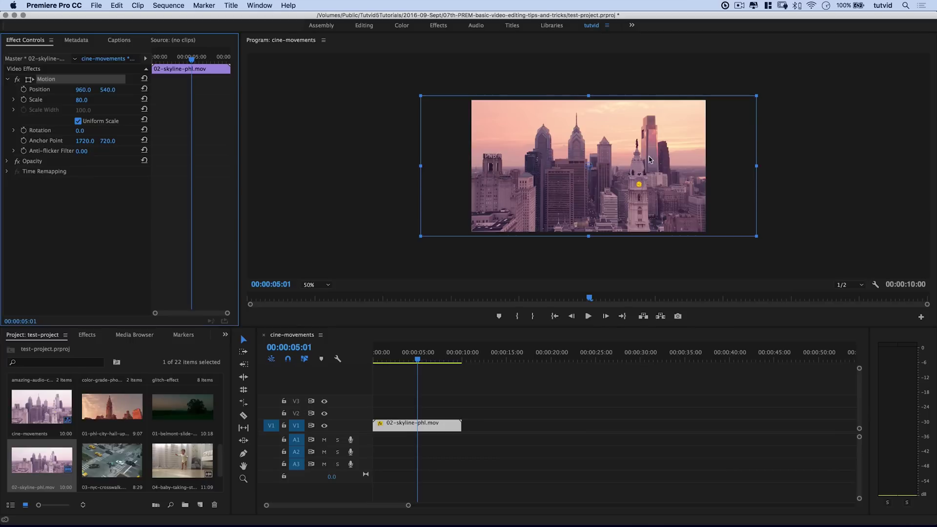
Step: Scrub and play backwards to preview the 80-scale framing
drag(417, 360, 453, 362)
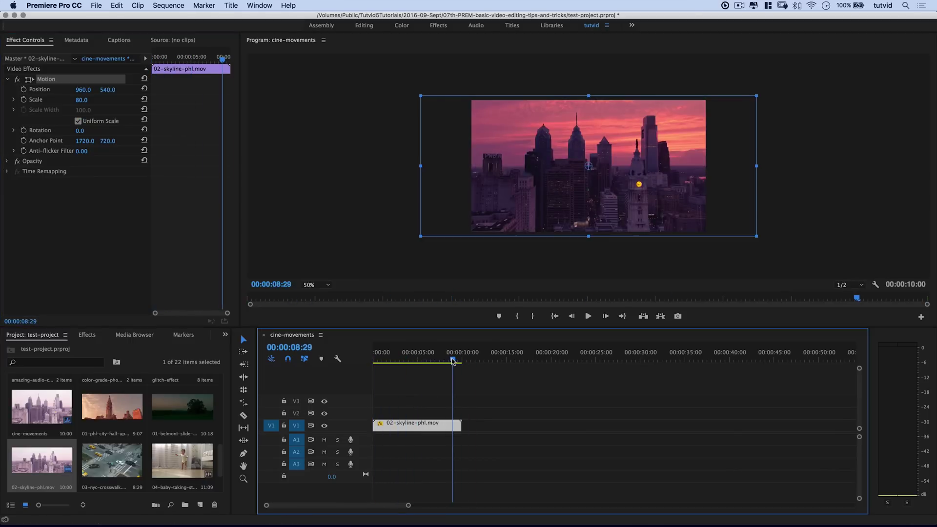
key(j)
key(j)
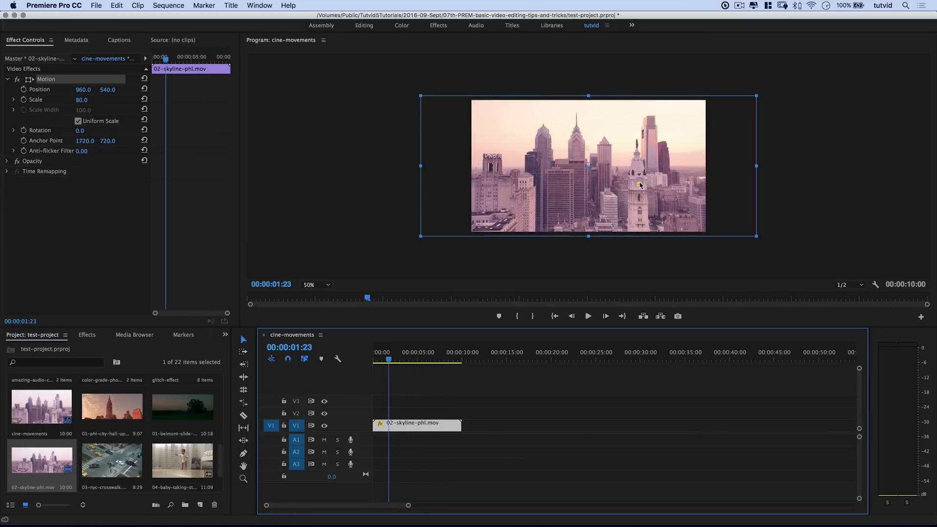
key(j)
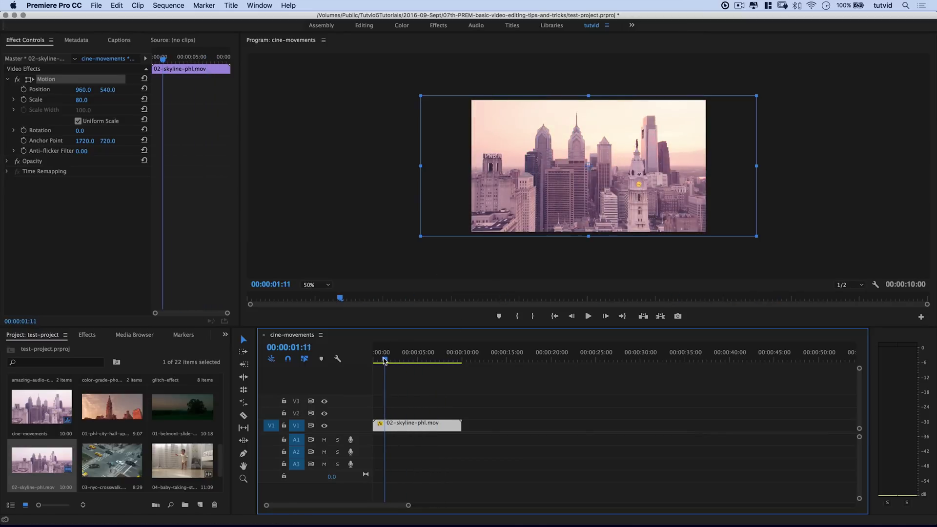
key(k)
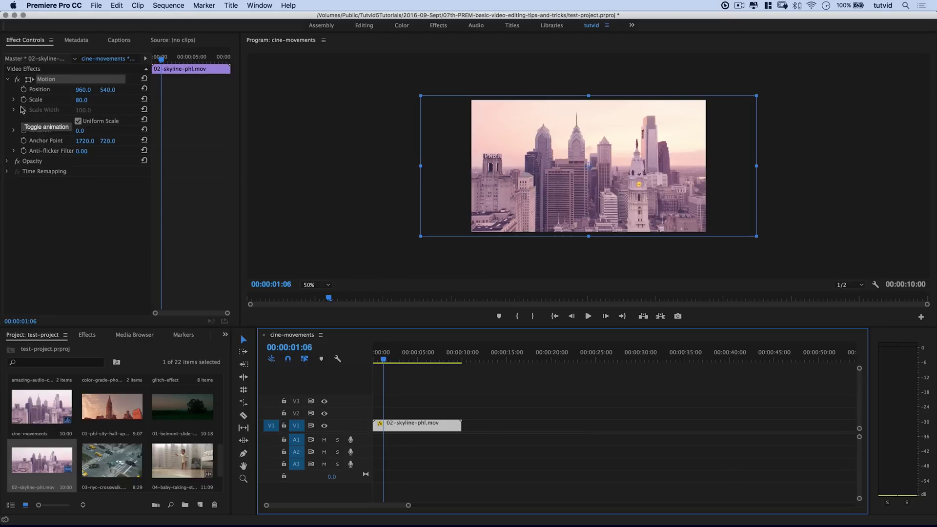
Step: Keyframe the skyline clip's Scale from 80 at its start to 110 at its end
click(23, 100)
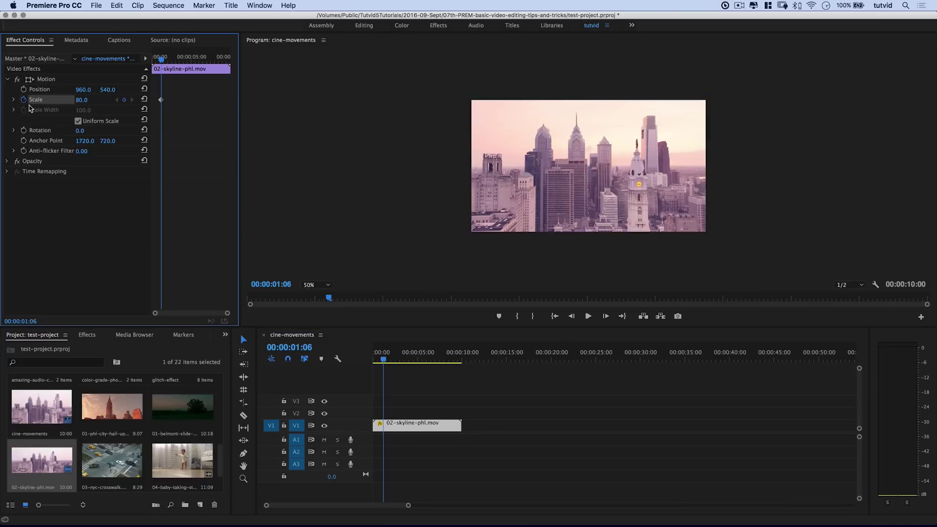
click(221, 59)
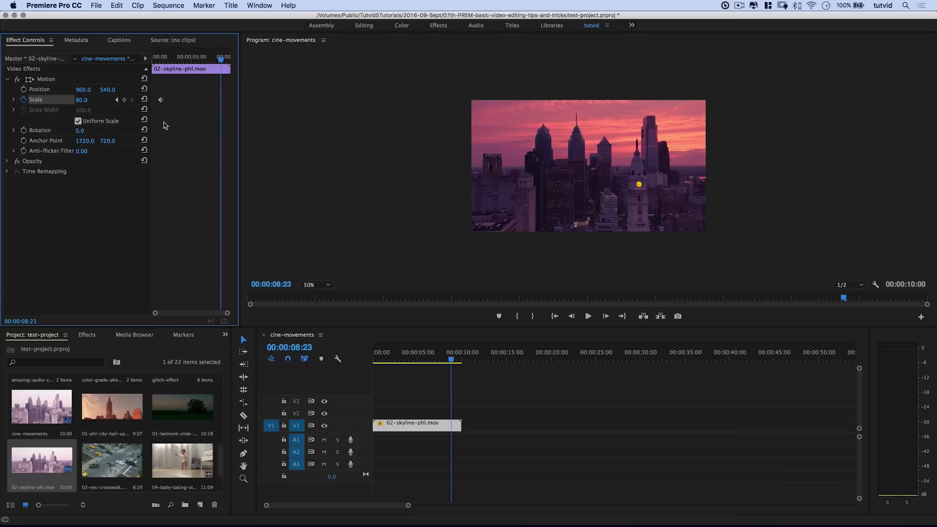
click(88, 100)
text(100)
key(Return)
click(84, 99)
text(110)
key(Return)
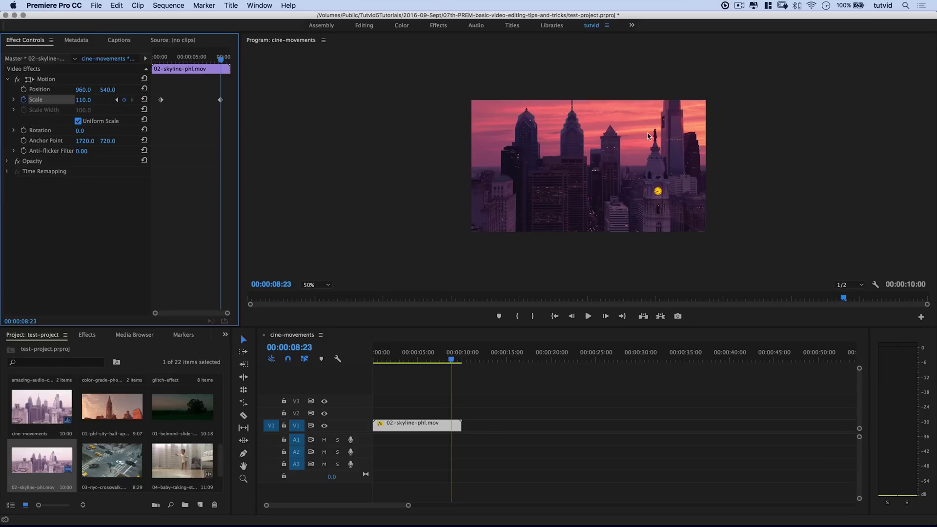
Step: Play the zoom and move the two Scale keyframes to the clip's first and last frames
drag(451, 359, 361, 367)
key(space)
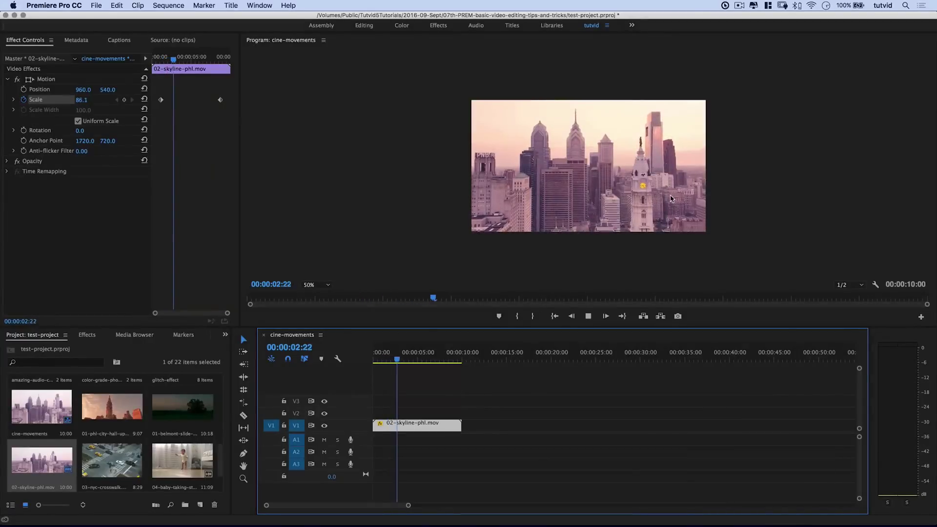
key(space)
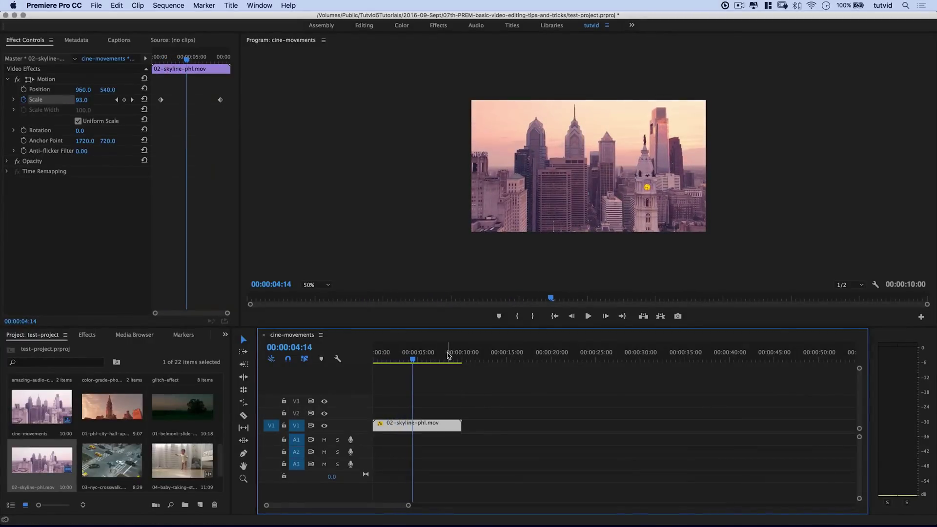
click(411, 361)
drag(412, 360, 408, 360)
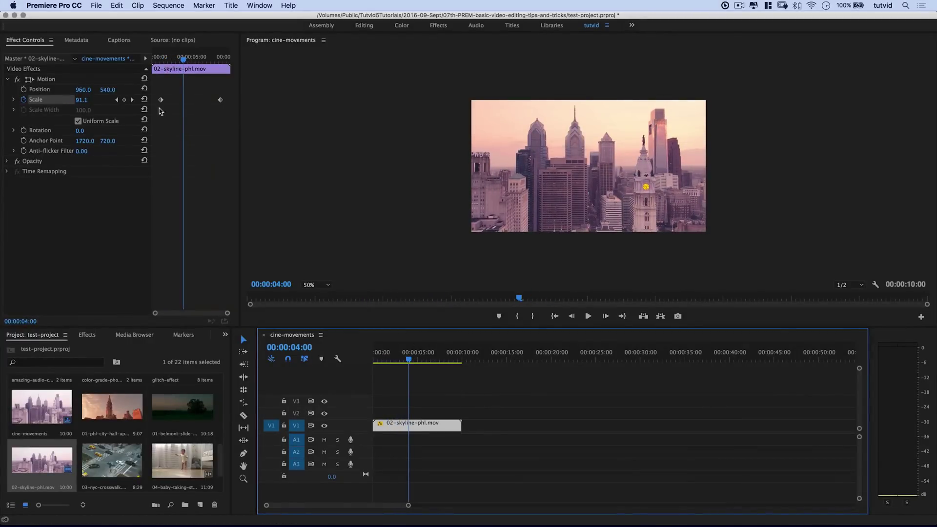
drag(161, 99, 153, 100)
drag(221, 102, 229, 100)
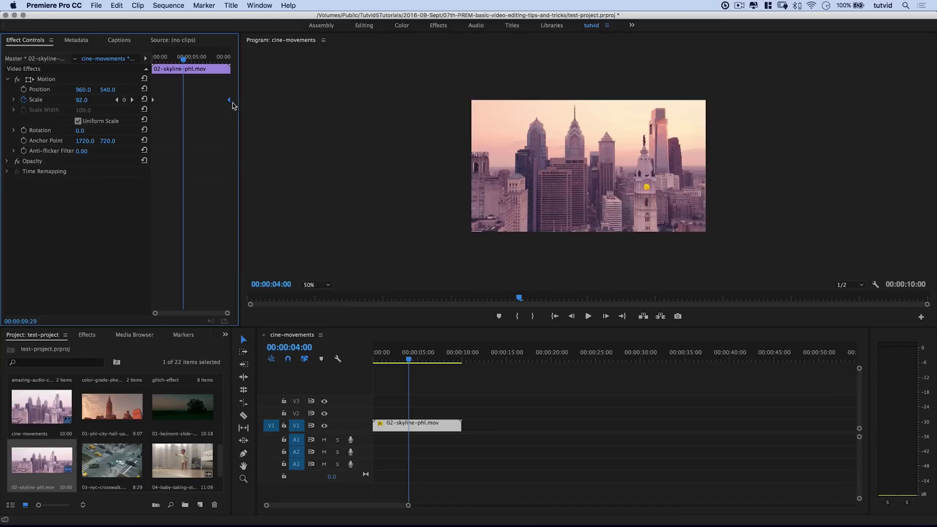
Step: Replay the zoom, check the end scale, and add a Position keyframe at 00:00:01:09
click(376, 360)
key(space)
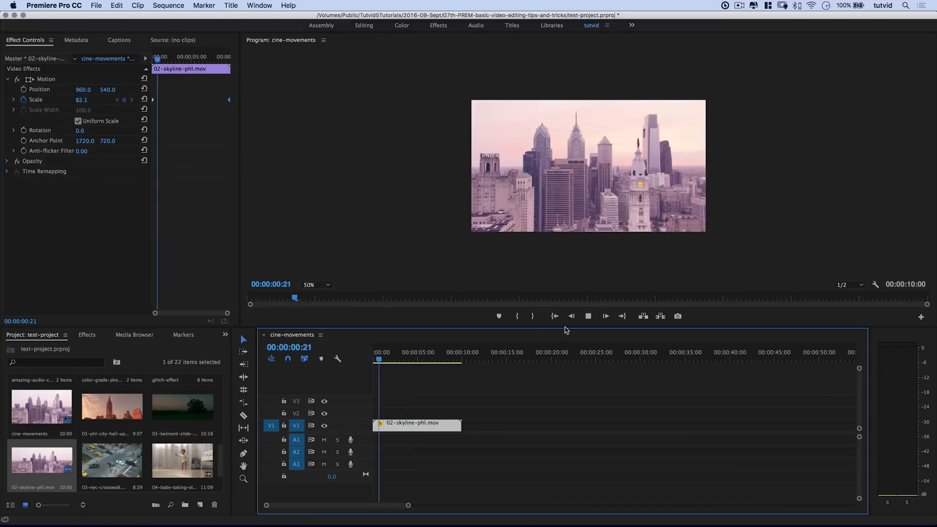
key(space)
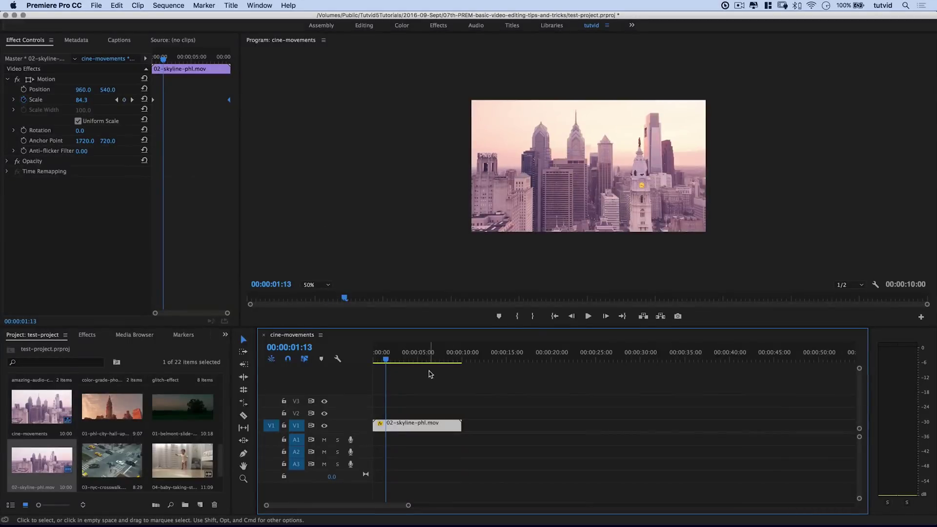
drag(465, 360, 374, 372)
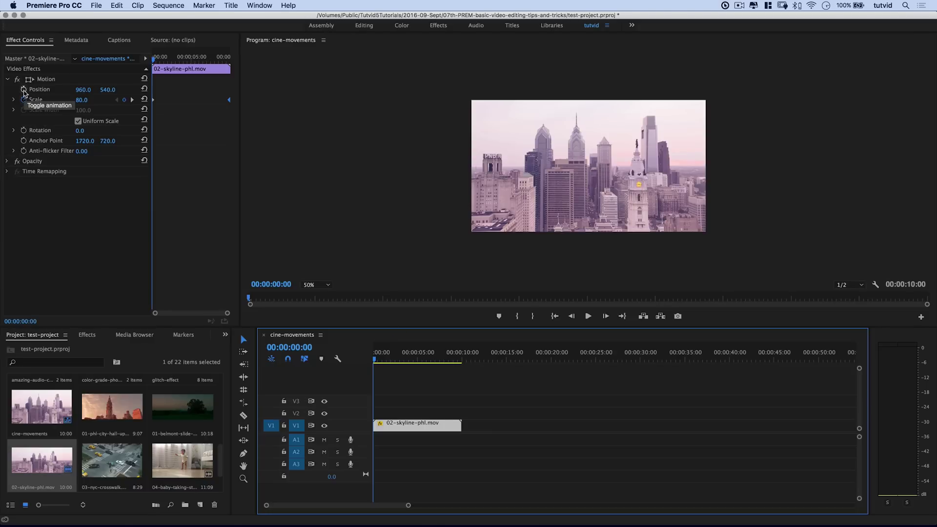
click(162, 58)
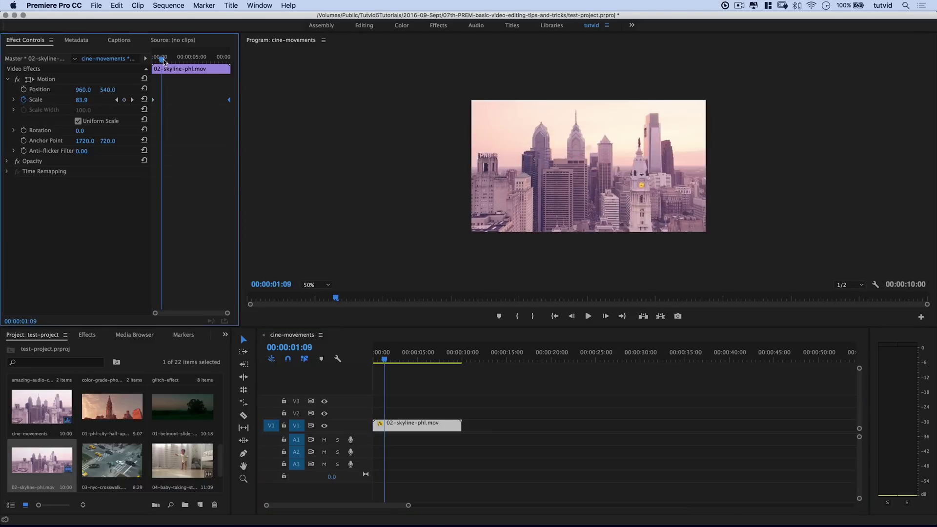
click(24, 90)
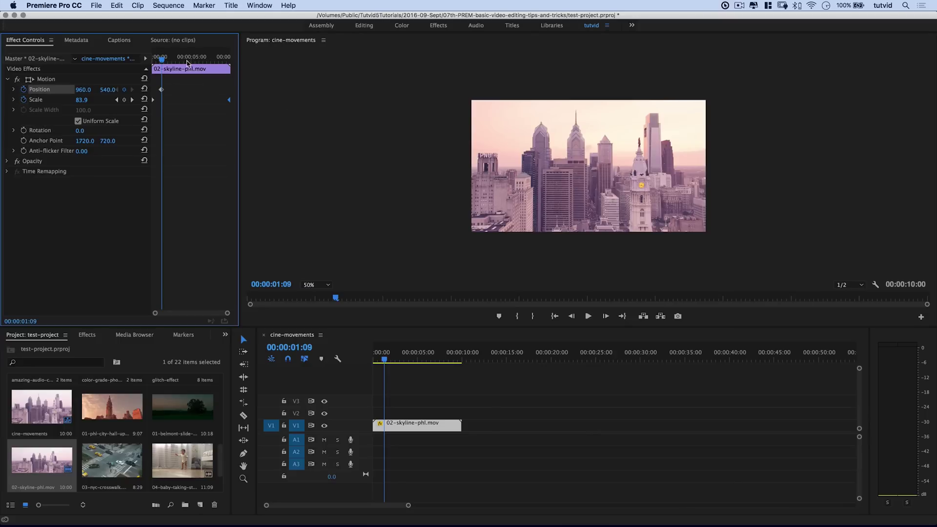
Step: Shift the skyline frame up and left near the clip end, aligning Position keyframes to the clip ends
drag(198, 59, 225, 59)
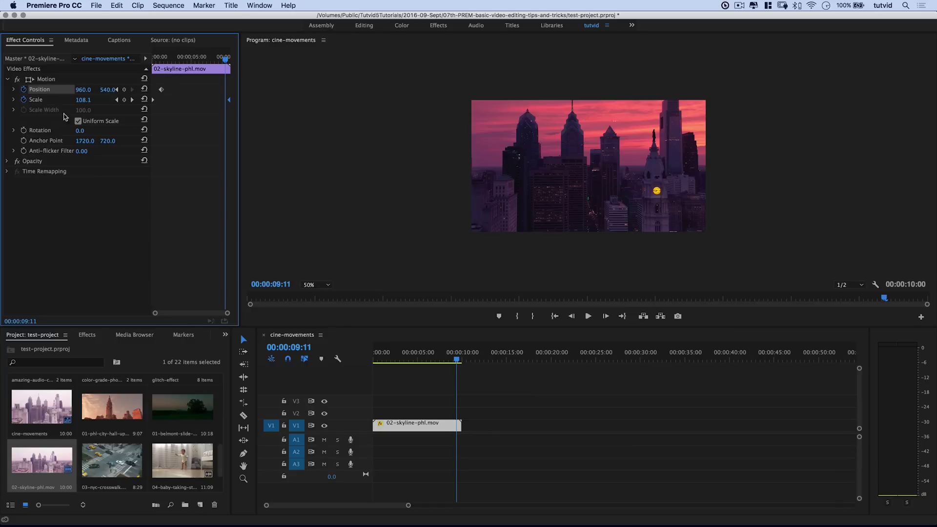
click(30, 81)
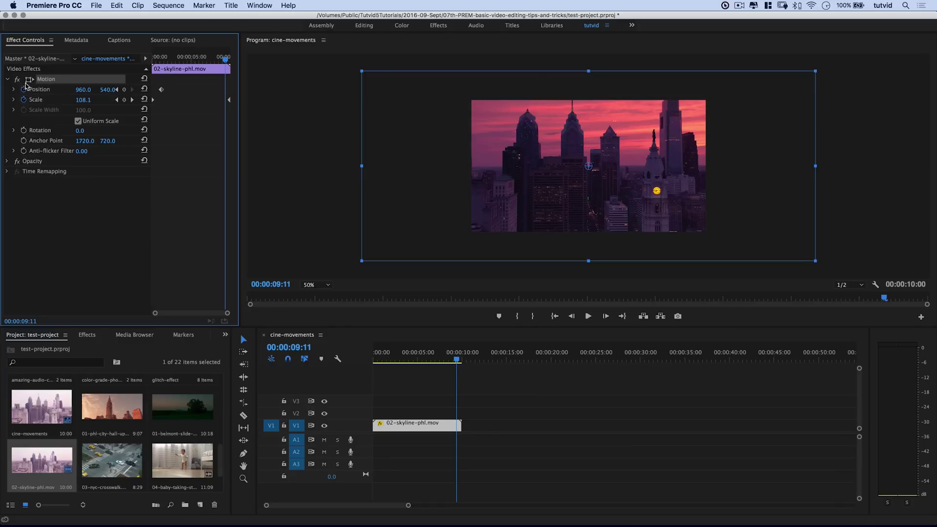
drag(661, 188, 639, 171)
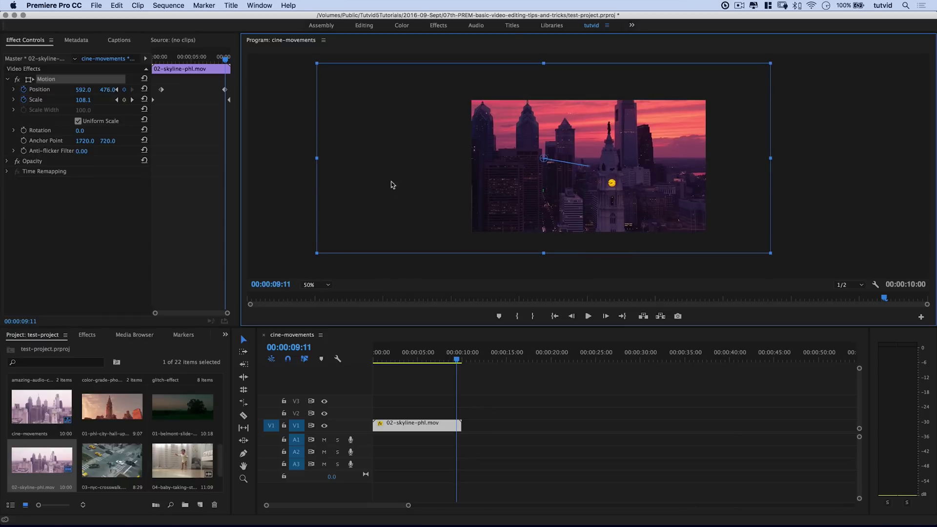
drag(226, 90, 238, 95)
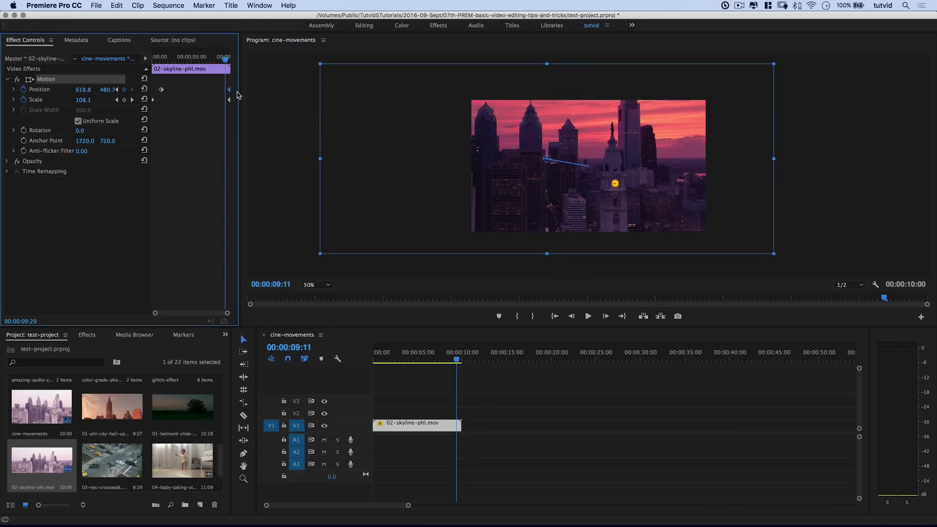
drag(162, 93, 145, 96)
Step: Play back the skyline pan-and-zoom from the start with the monitor set to Fit
key(Home)
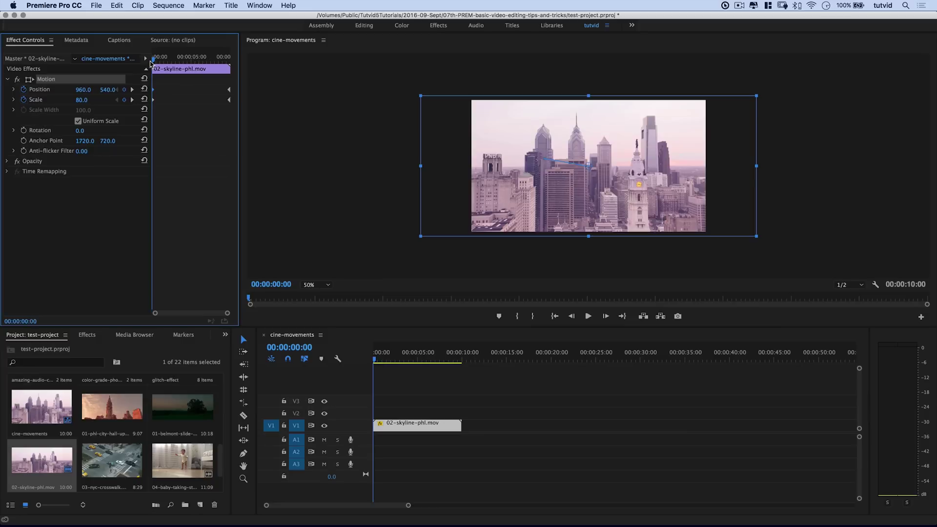
key(space)
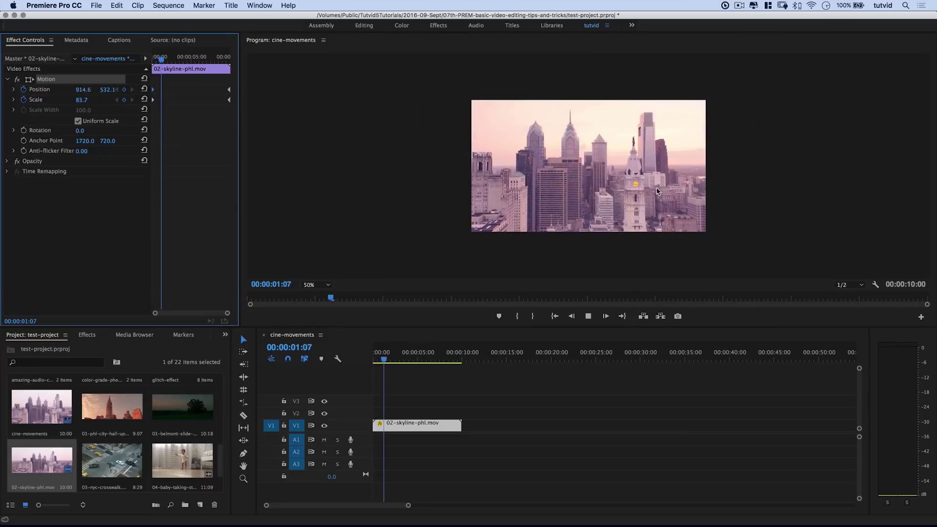
click(314, 286)
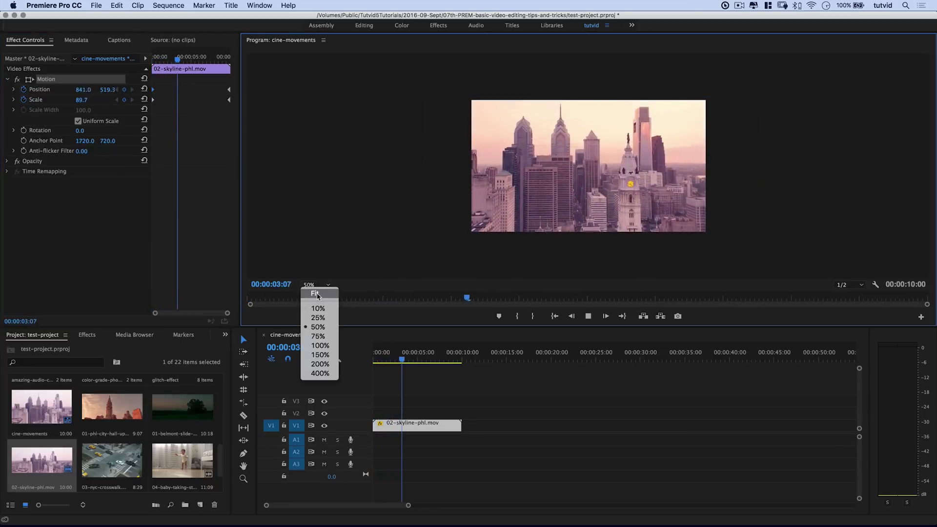
click(312, 292)
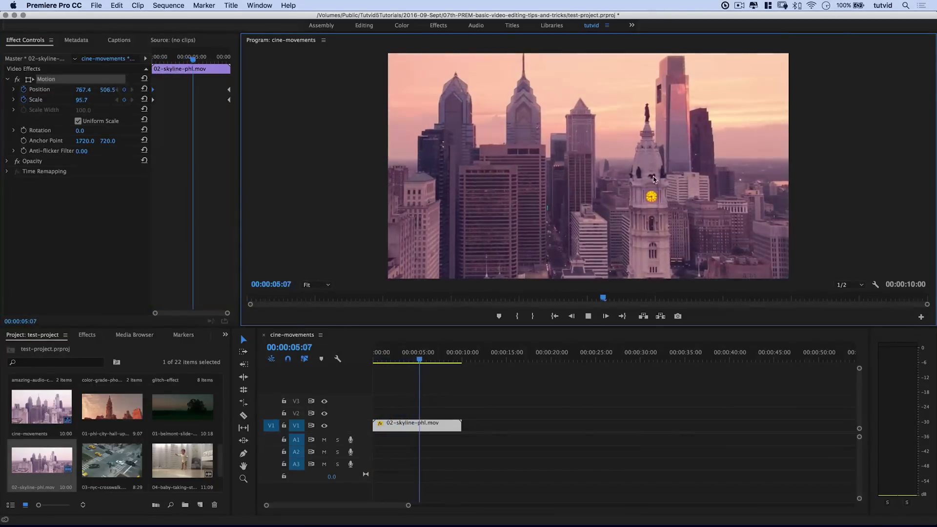
key(space)
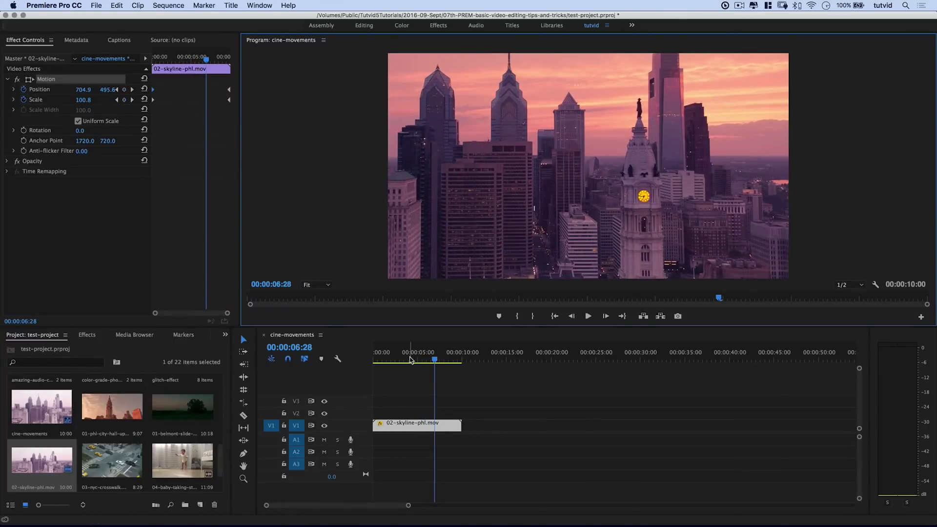
click(482, 367)
key(Home)
key(space)
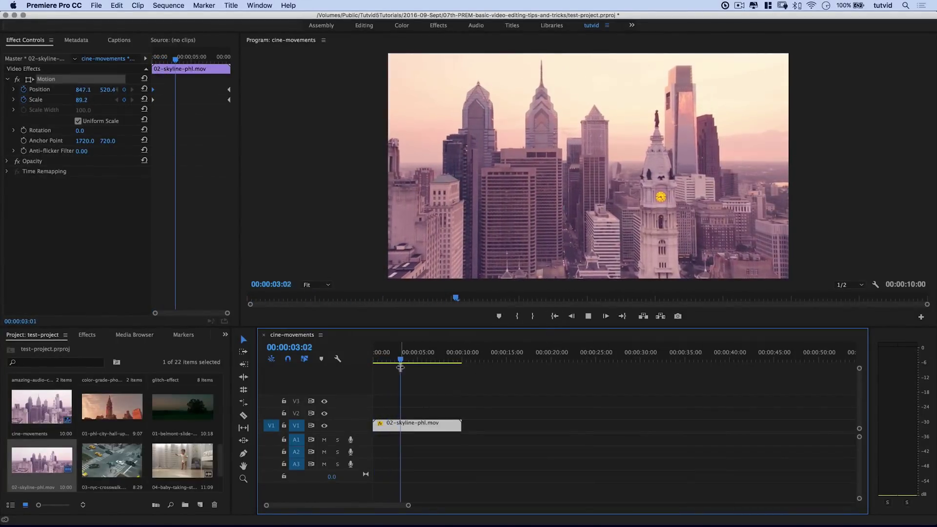
key(space)
Step: On the skyline clip's first frame, set Scale to 95 and Position X to 865
click(377, 362)
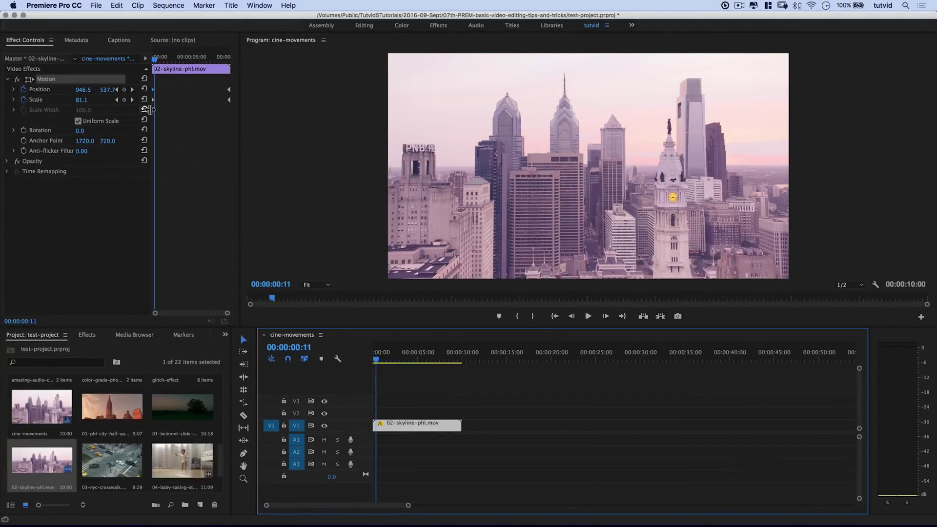
click(153, 62)
drag(154, 62, 152, 63)
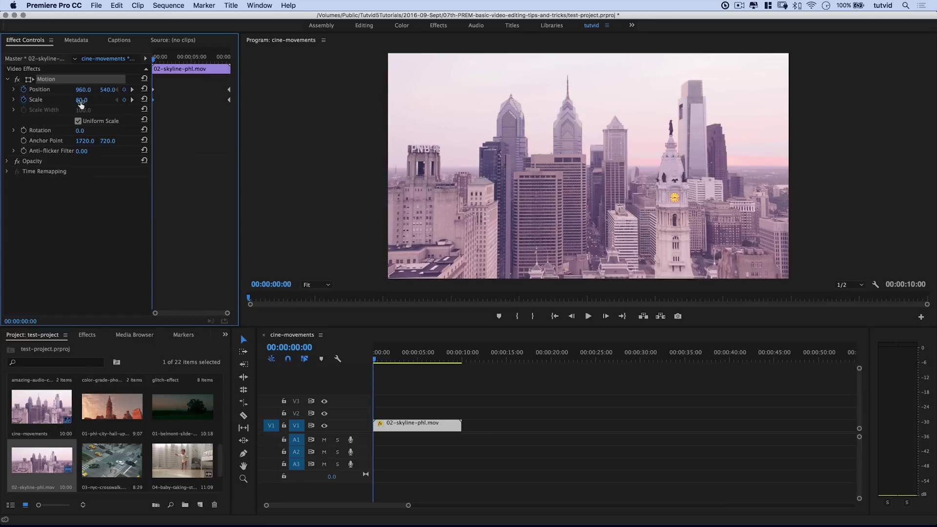
click(81, 99)
text(95)
key(Return)
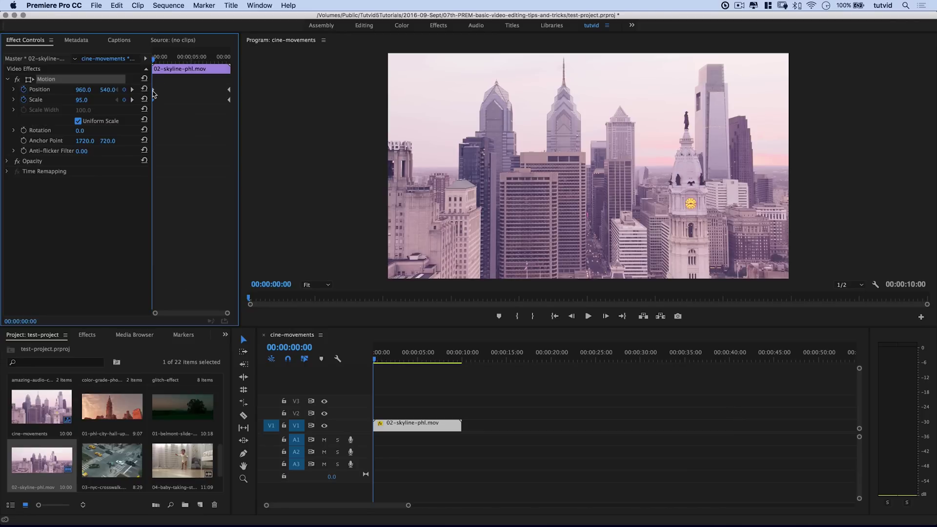
mouse_move(83, 89)
mouse_down()
mouse_move(37, 90)
mouse_move(97, 89)
mouse_move(80, 89)
mouse_up()
Step: Preview the revised move, then delete the skyline clip from the sequence
click(372, 365)
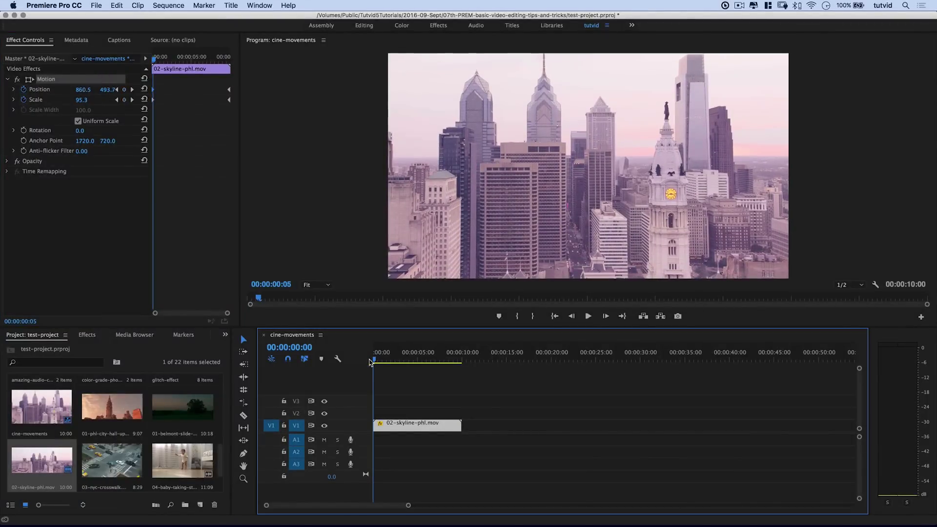
key(space)
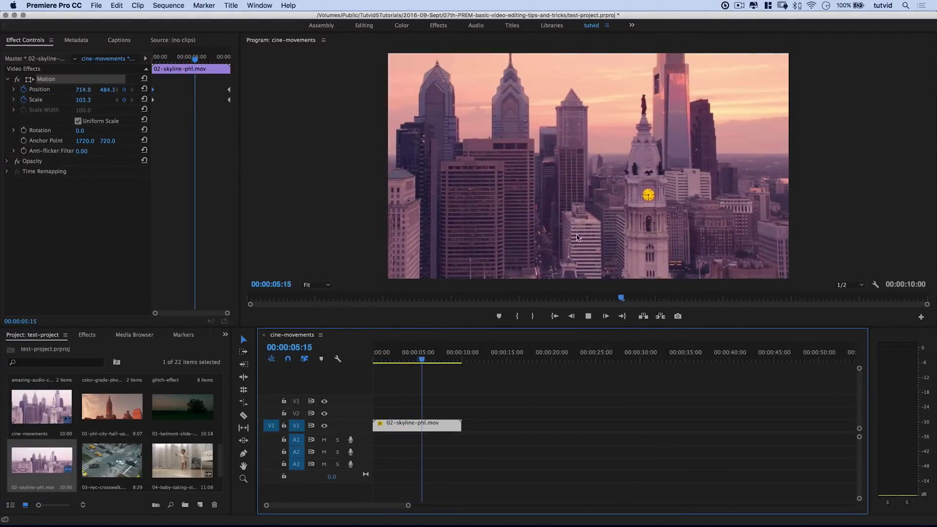
key(space)
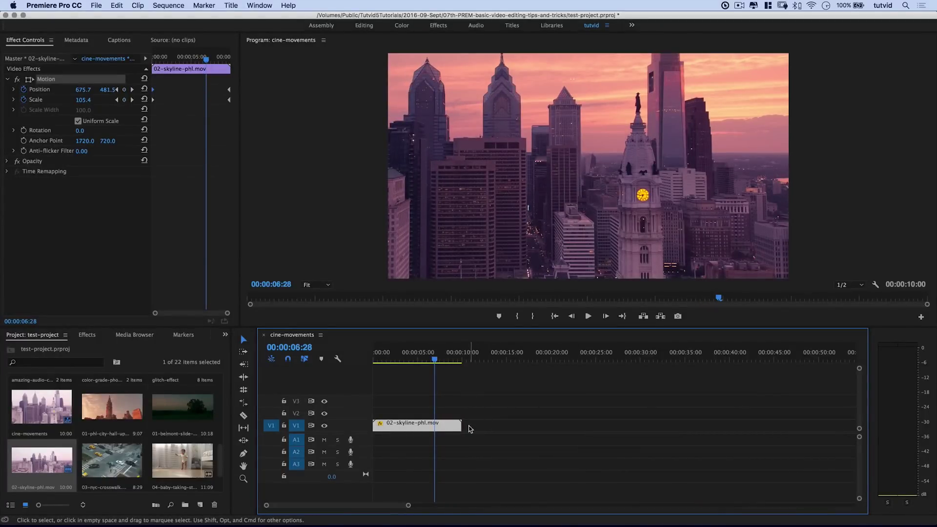
key(Delete)
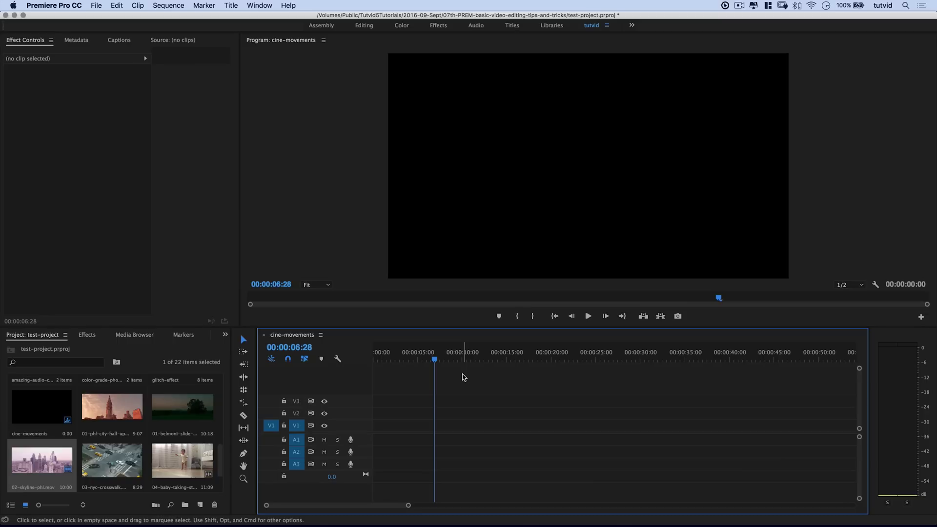
Step: Drop 03-nyc-crosswalk.mov at the start of V1 and play it back
drag(112, 462, 375, 434)
drag(423, 353, 374, 352)
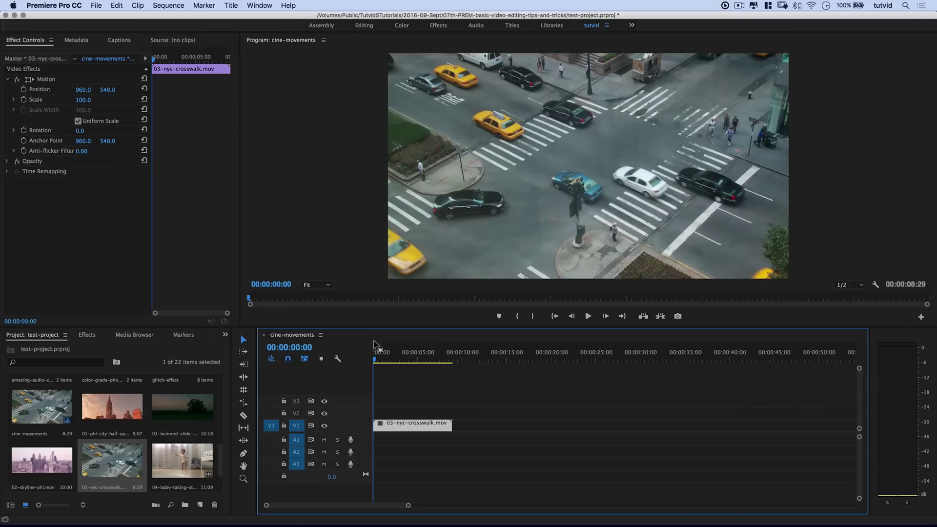
key(space)
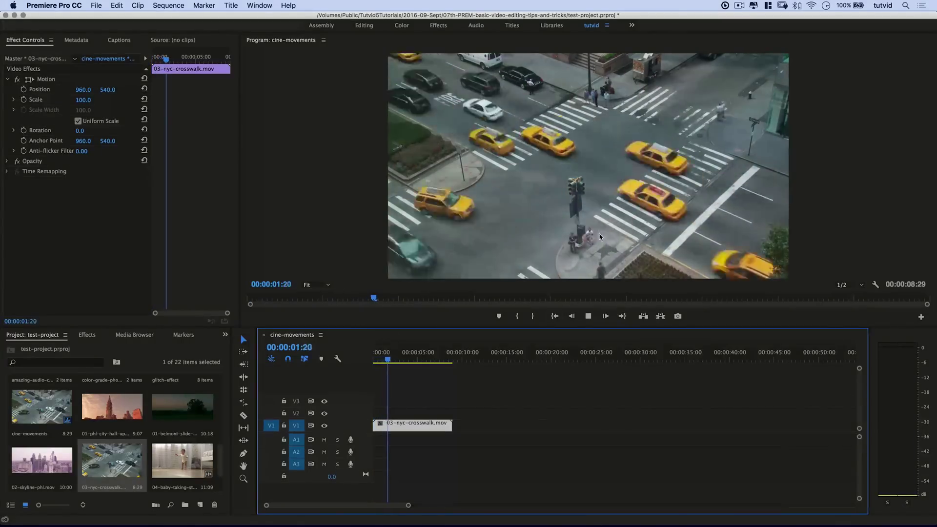
key(space)
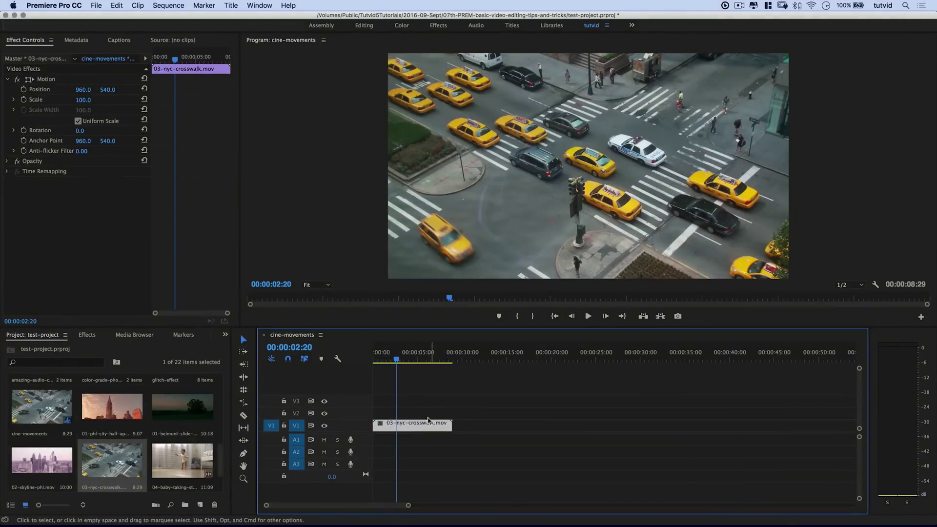
key(Home)
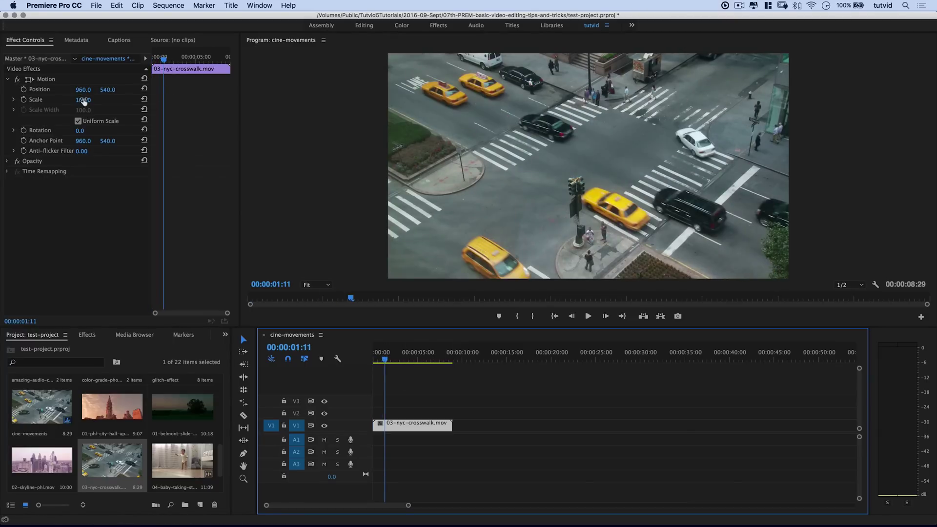
Step: Keyframe the crosswalk clip's Scale from 100 to 113, moving the 113 keyframe to the clip's end
click(24, 101)
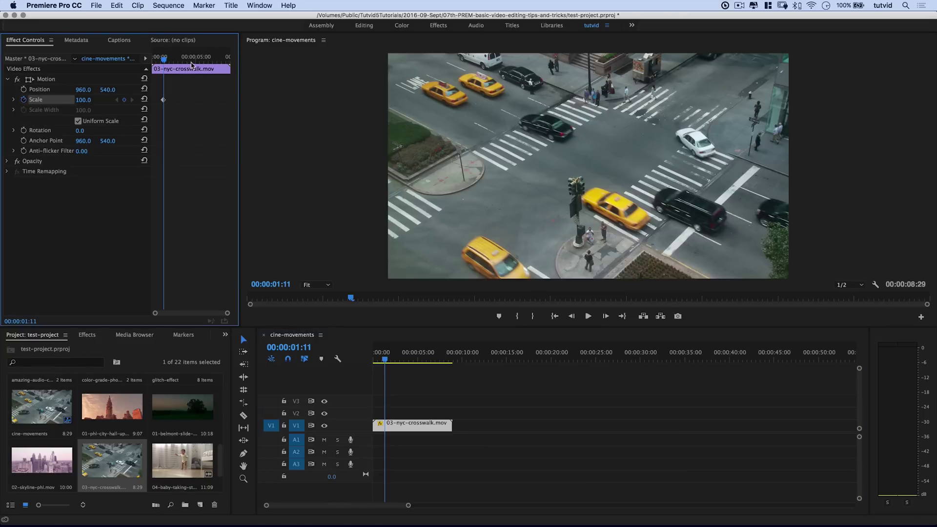
drag(193, 59, 219, 59)
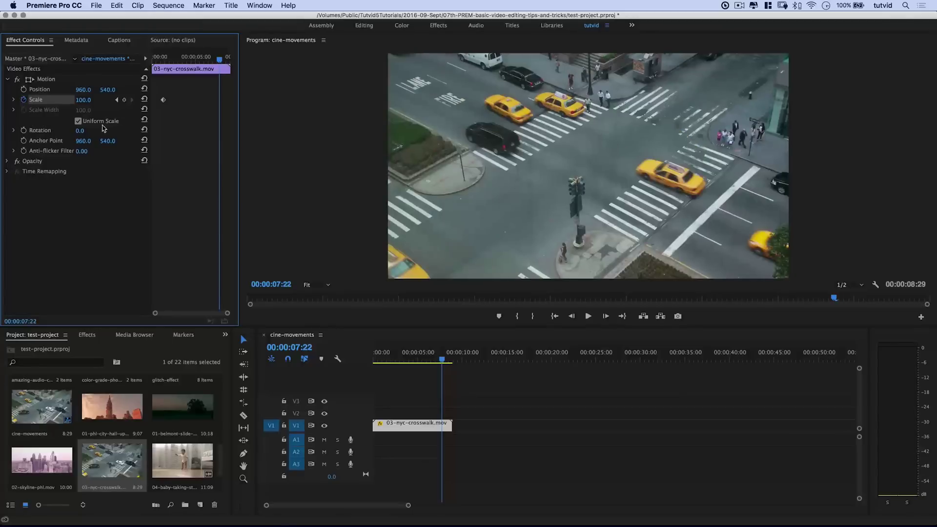
click(85, 100)
text(113)
key(Return)
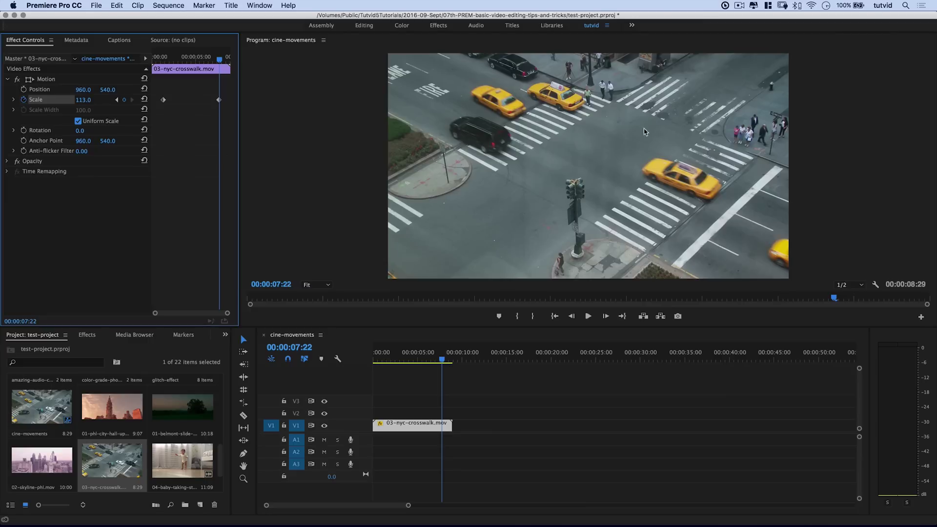
click(163, 100)
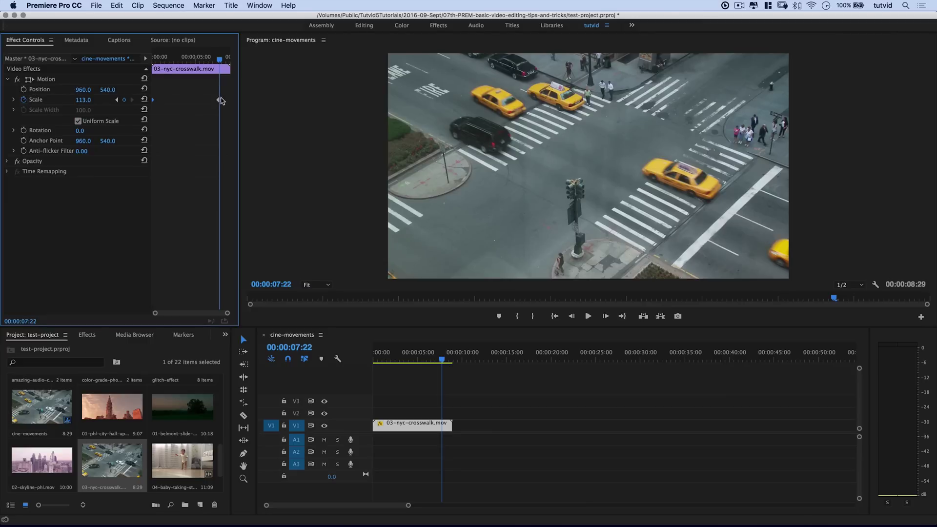
drag(220, 101, 232, 106)
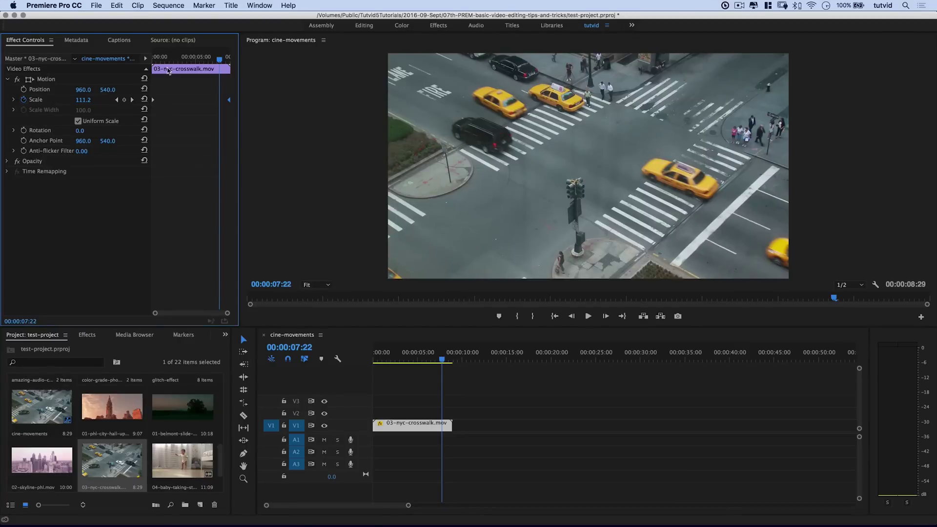
click(164, 59)
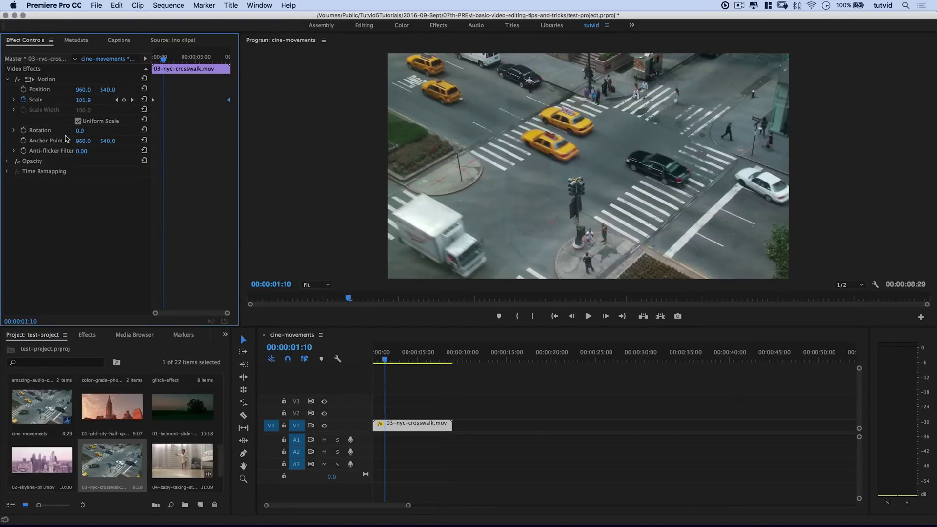
Step: Keyframe the crosswalk clip's Rotation from 0° at the start to 4° at its final frame
click(24, 130)
drag(210, 58, 218, 57)
click(93, 131)
text(4)
key(Tab)
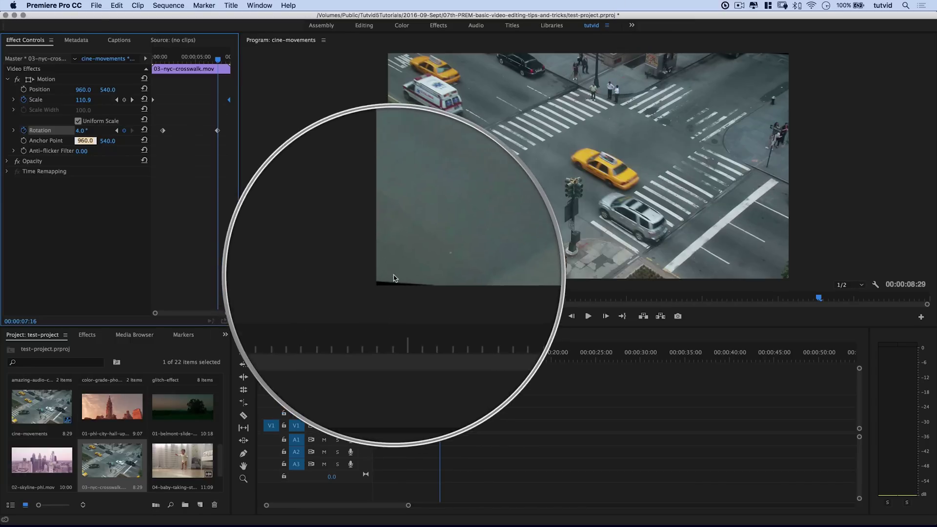
drag(218, 130, 229, 131)
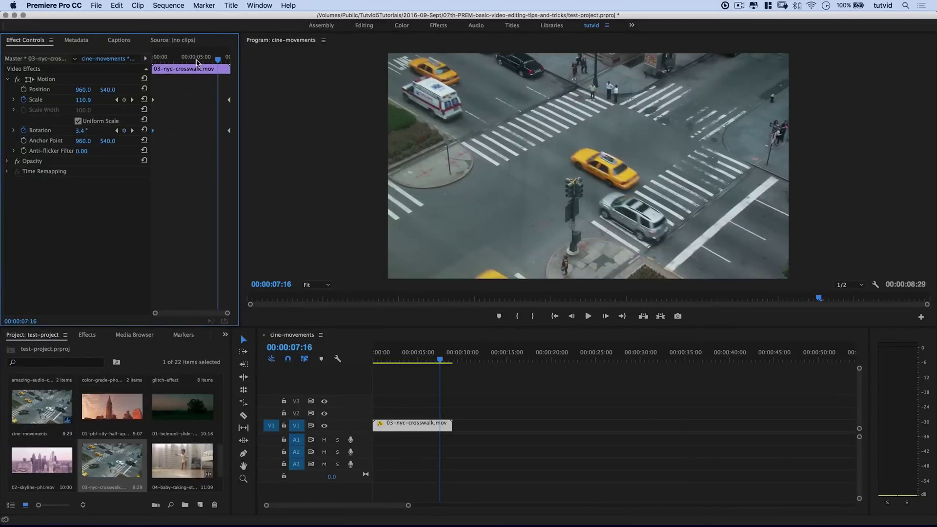
drag(219, 59, 152, 59)
Step: Play the sequence to preview the crosswalk clip's zoom-and-tilt move
click(375, 361)
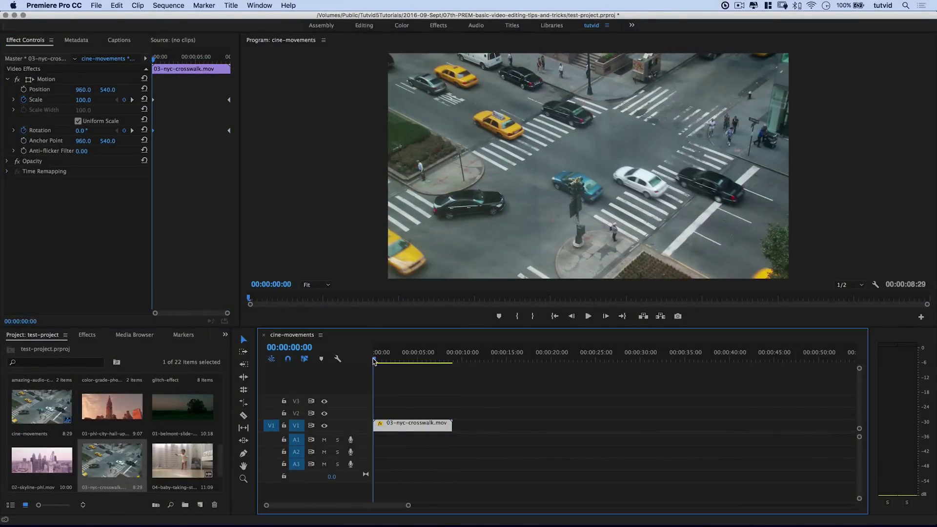
key(space)
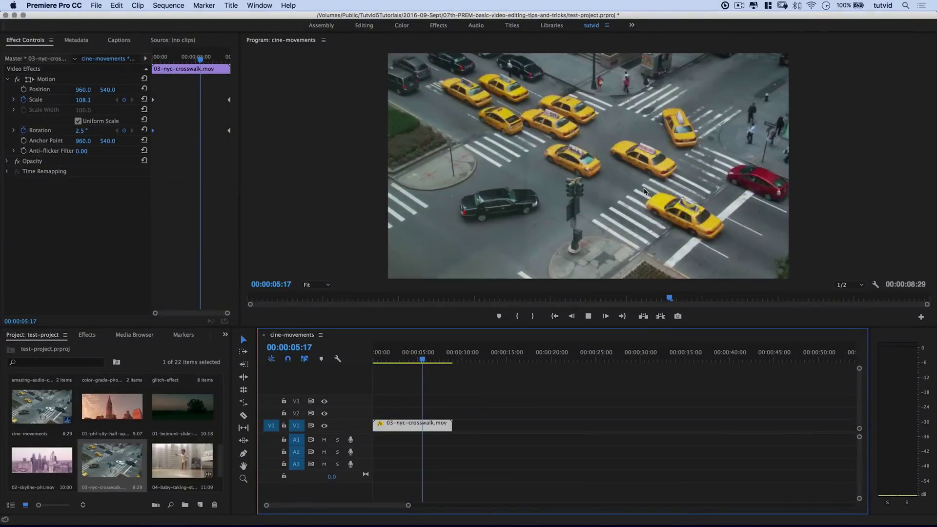
key(space)
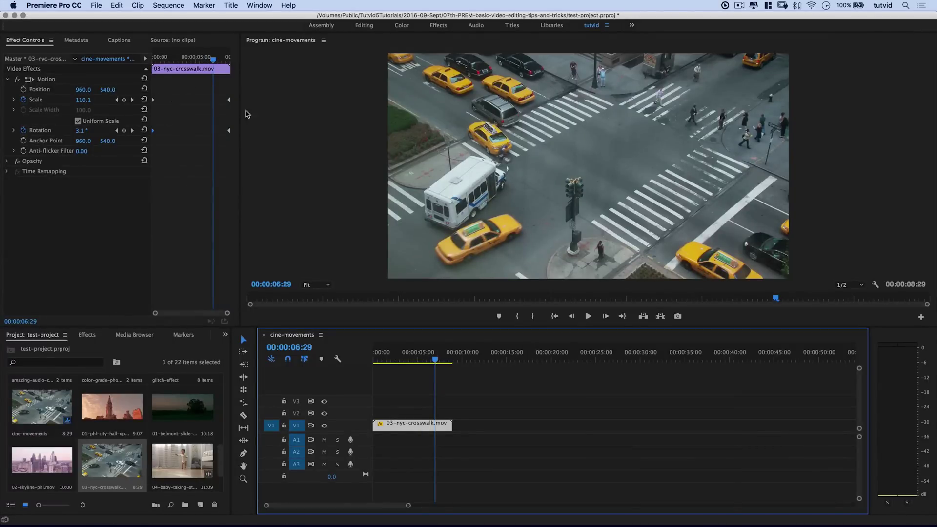
Step: Return to the sequence start and delete the crosswalk clip from the timeline
mouse_move(174, 76)
mouse_down()
mouse_move(202, 73)
mouse_move(177, 75)
mouse_up()
key(Home)
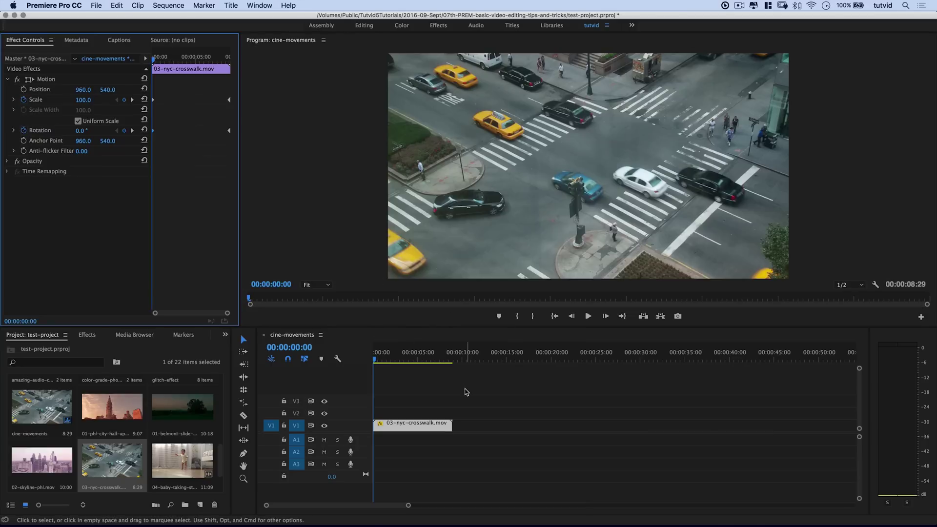
drag(482, 399, 427, 470)
key(Delete)
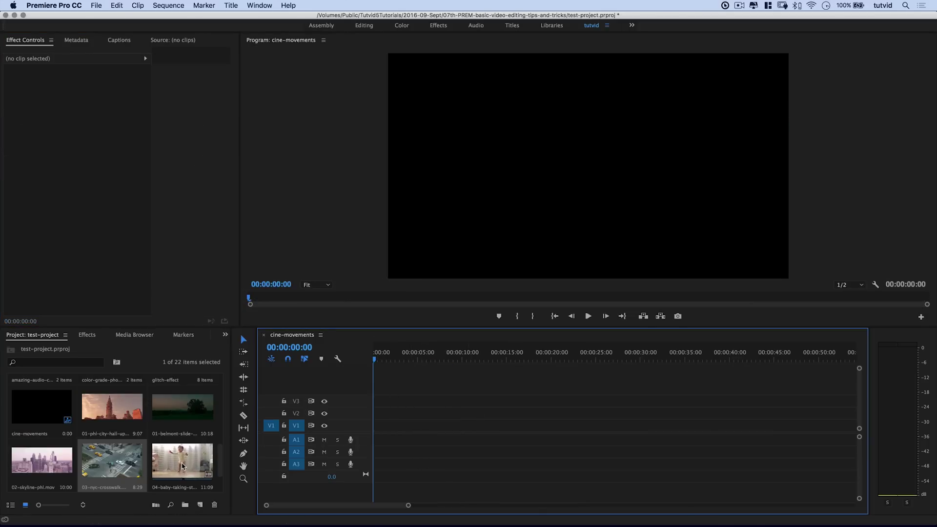
Step: Add 04-baby-taking-steps.mov to the sequence, keeping existing settings, with its audio on A1
drag(181, 461, 366, 431)
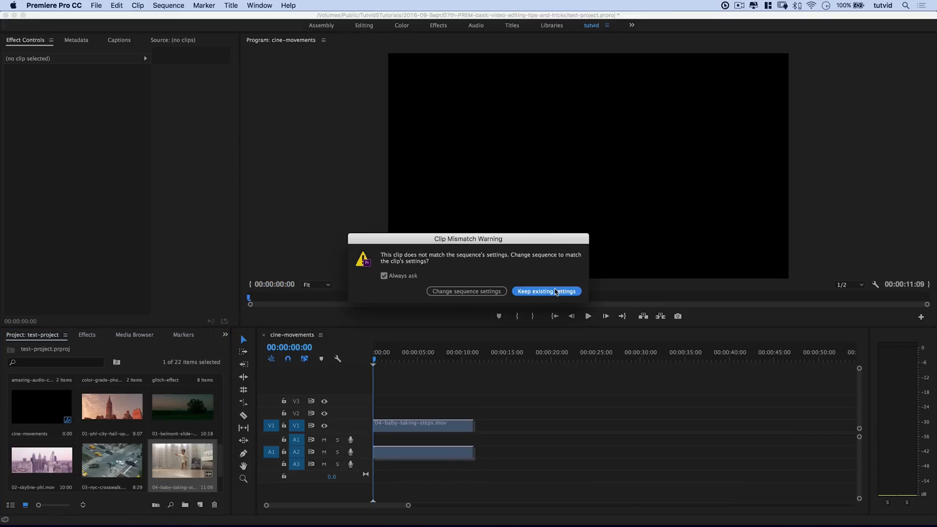
click(556, 292)
drag(271, 454, 271, 440)
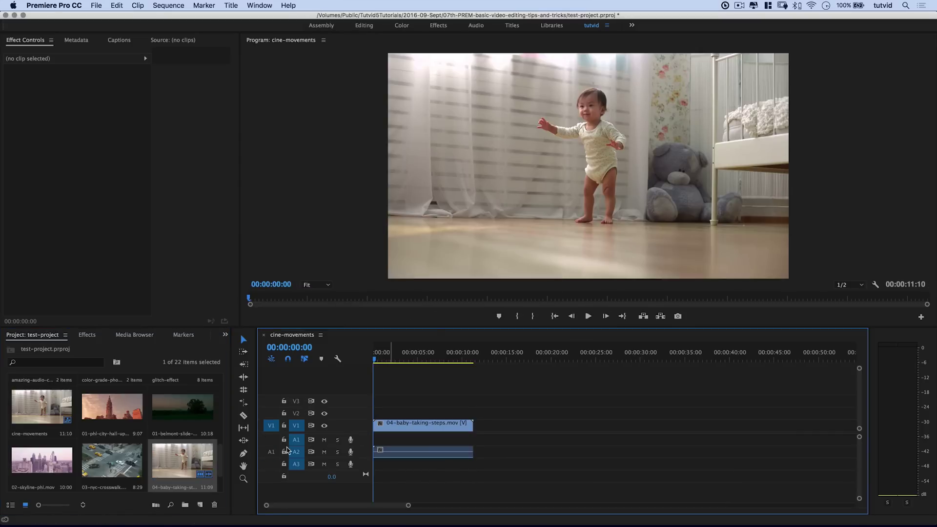
drag(419, 449, 417, 441)
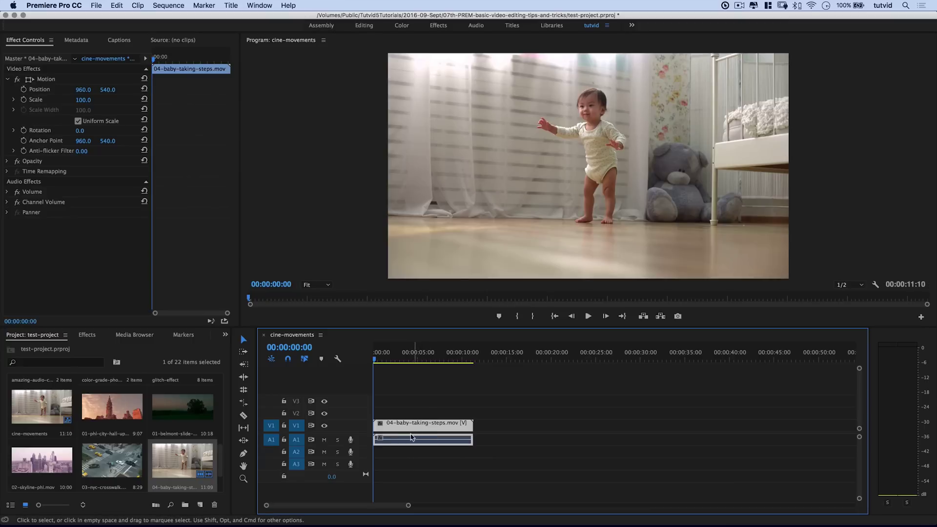
Step: Preview the baby clip and bring up its Motion settings in Effect Controls
key(space)
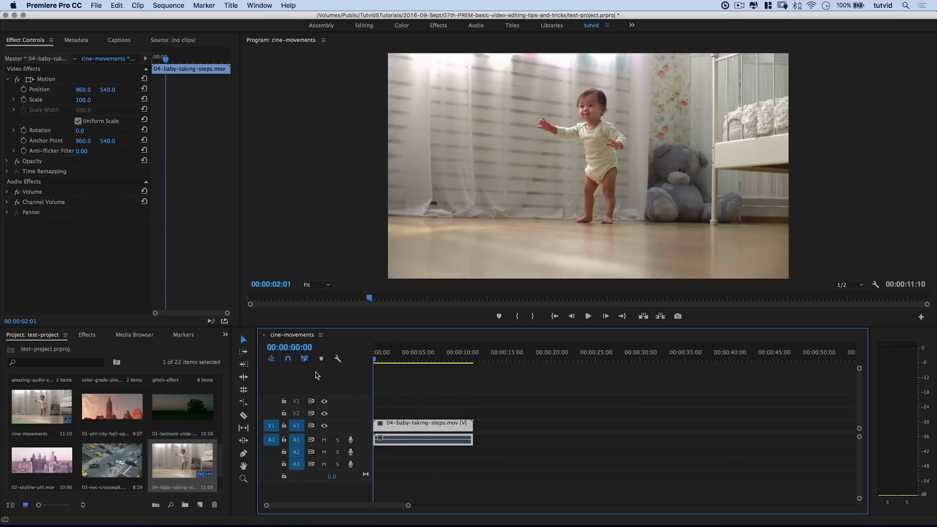
click(389, 361)
drag(389, 362, 361, 406)
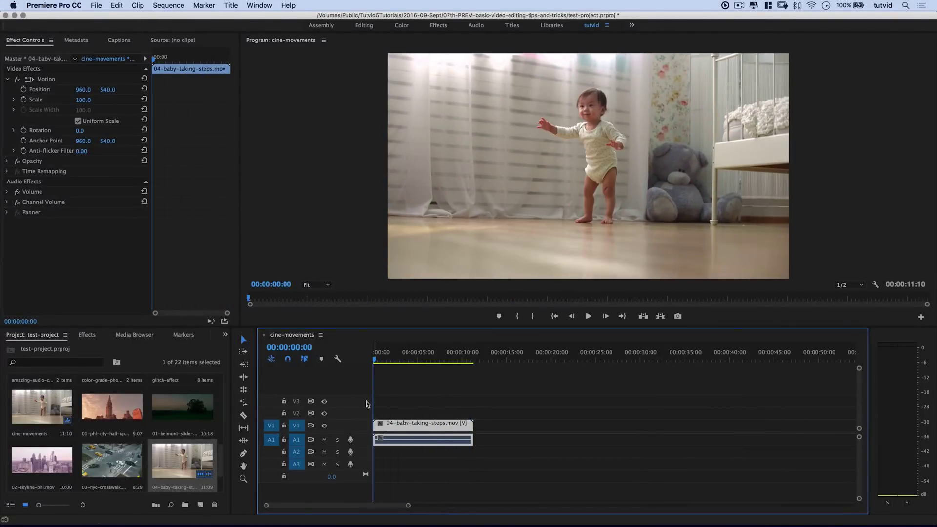
key(shift+5)
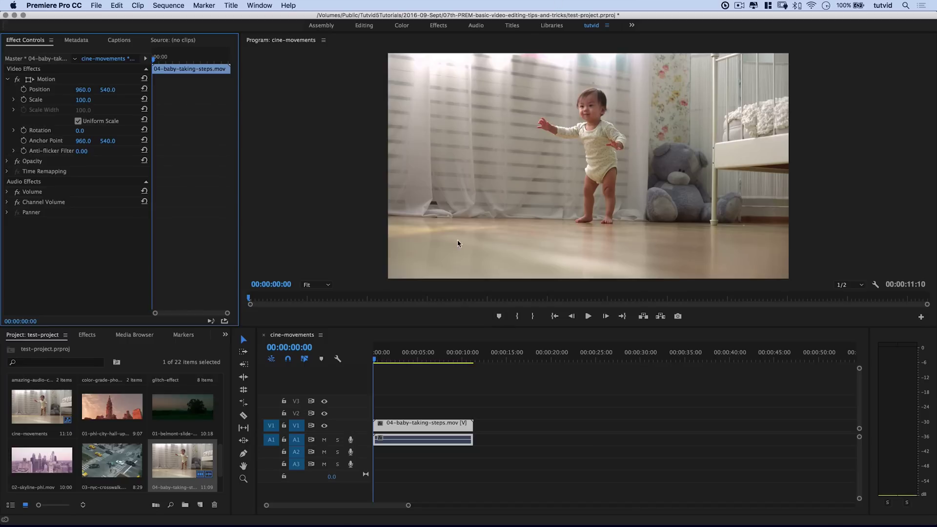
Step: Scale the baby clip to 110 and view the Program Monitor at 50% with Motion selected
click(86, 100)
text(110)
key(Return)
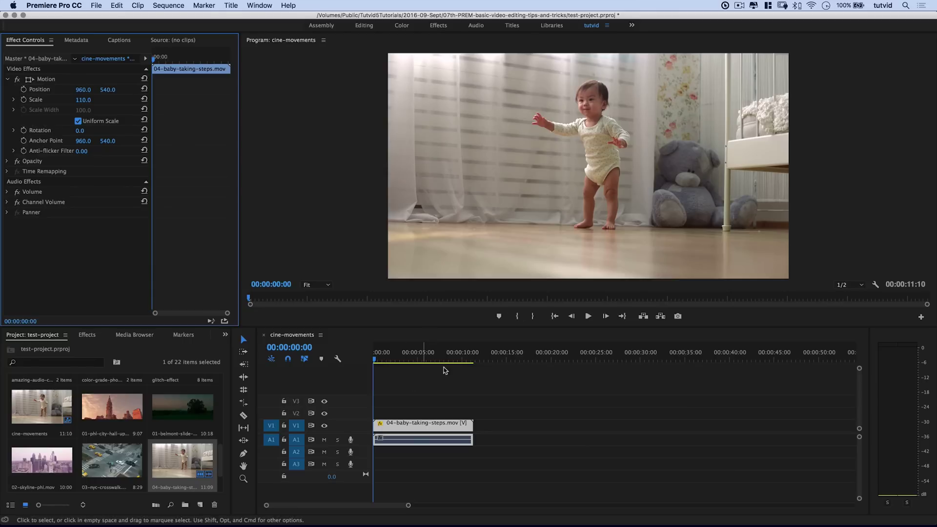
click(312, 285)
click(319, 327)
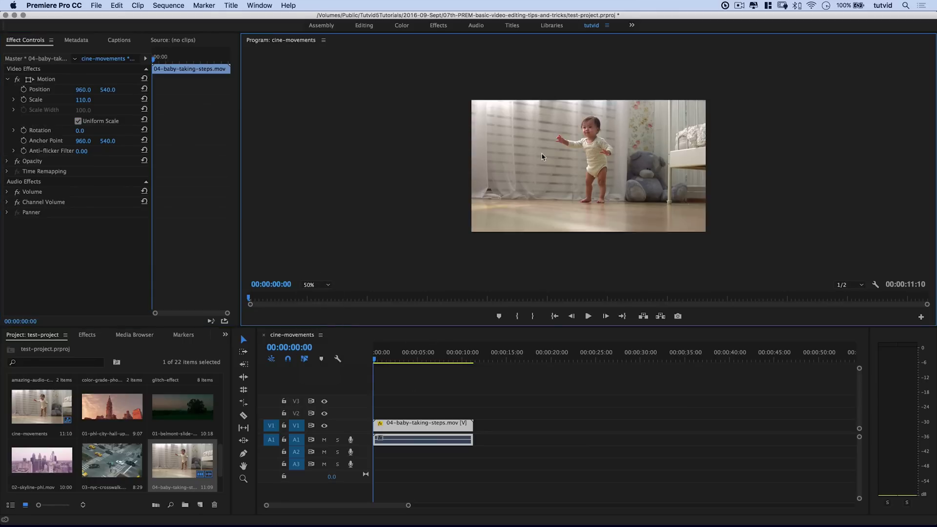
click(31, 82)
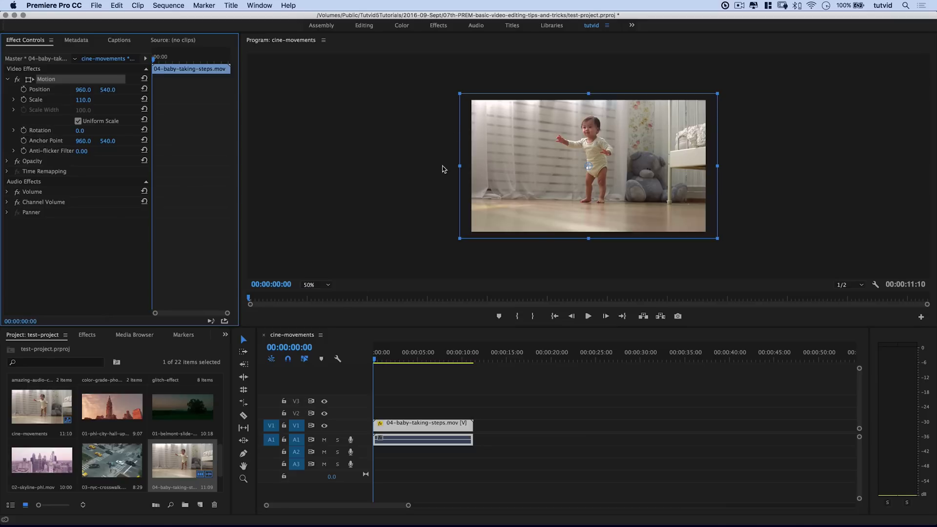
Step: Scale the clip to 120 at Position 1137, 603 and set a Position keyframe at 1:12
key(space)
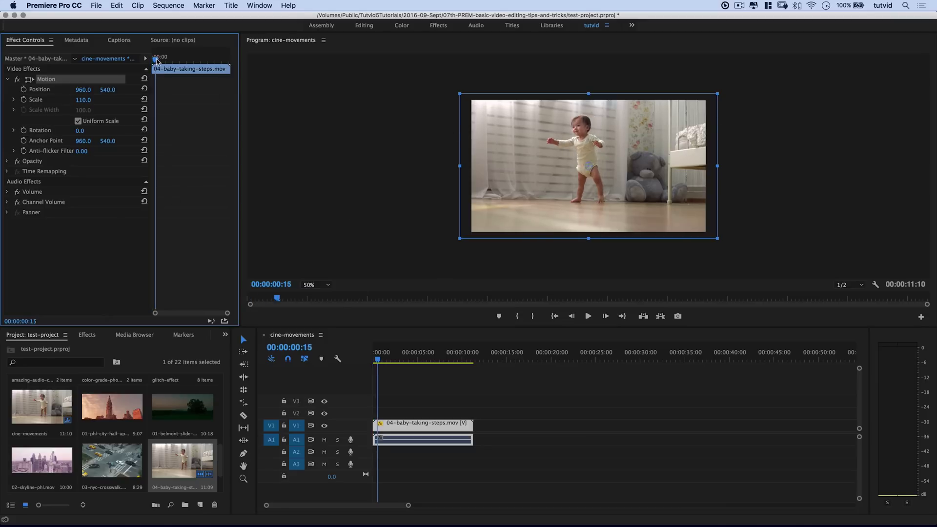
click(82, 89)
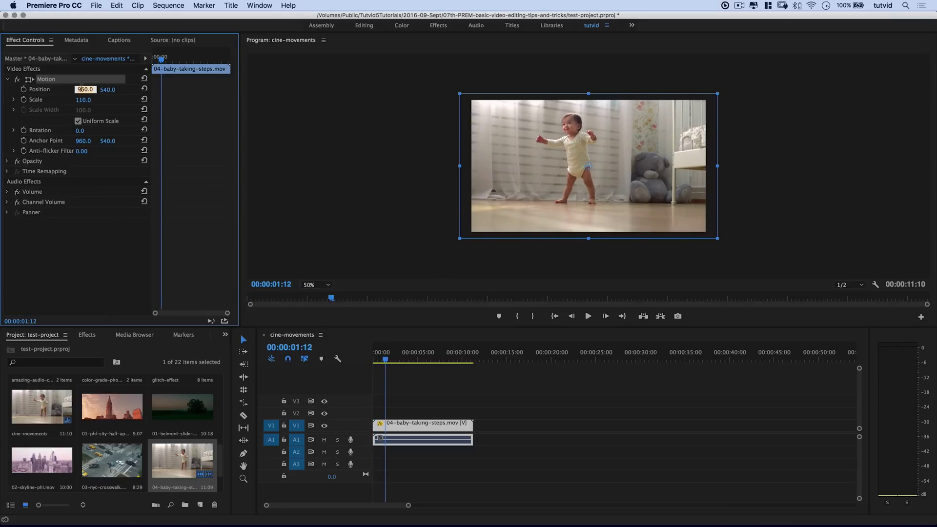
drag(82, 90, 122, 89)
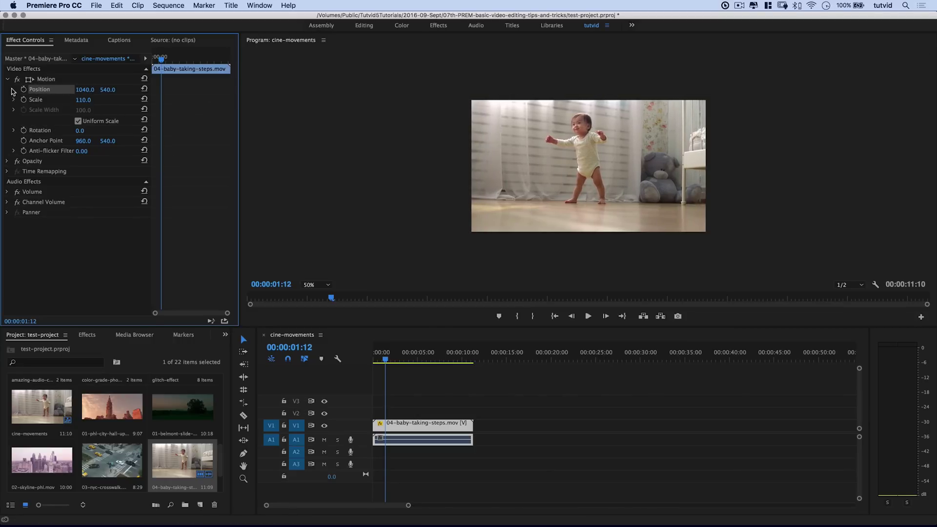
click(28, 79)
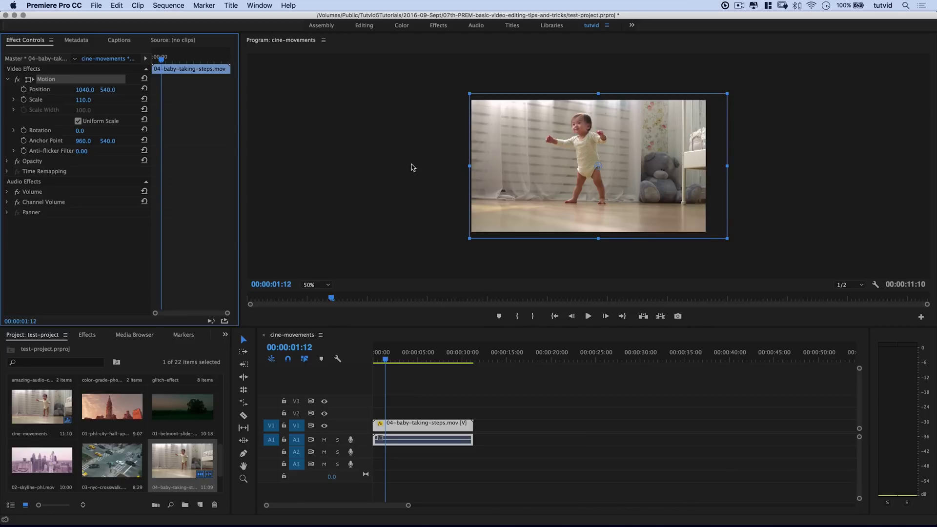
click(83, 100)
text(120)
key(Return)
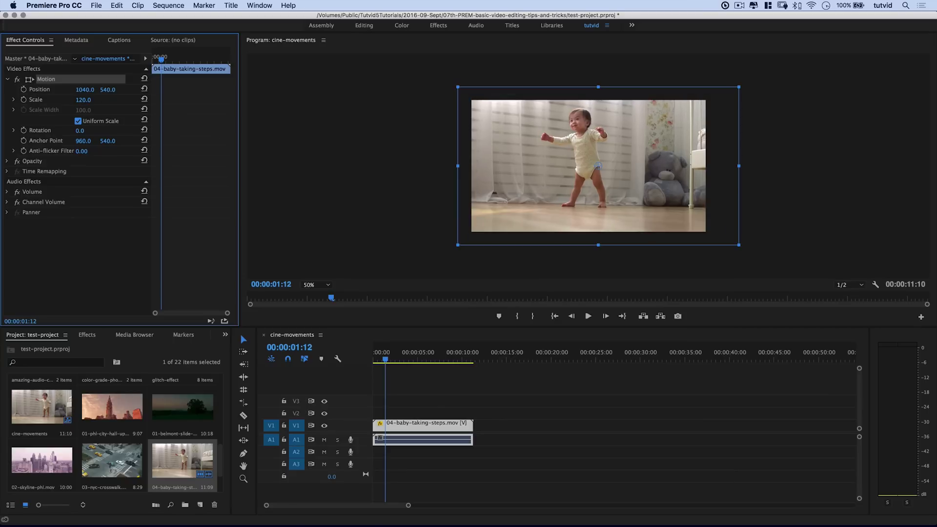
drag(74, 91, 121, 91)
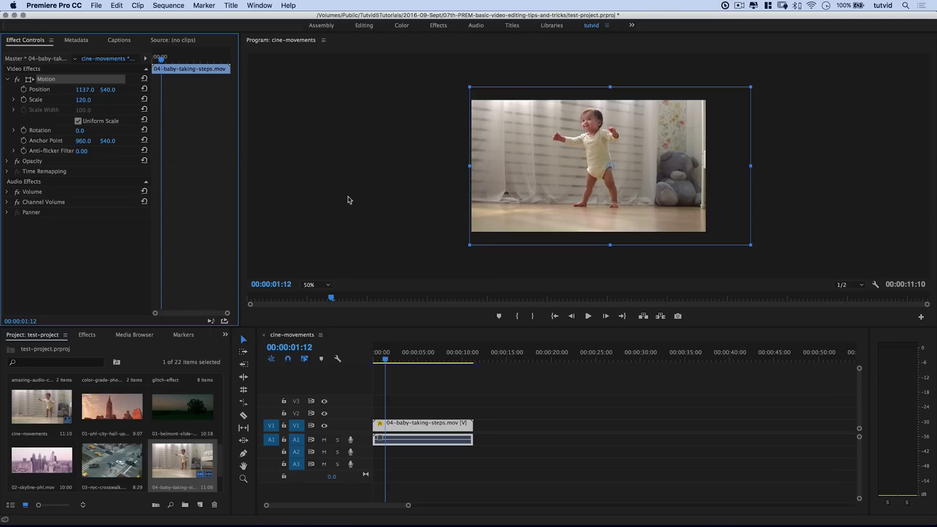
drag(107, 90, 138, 90)
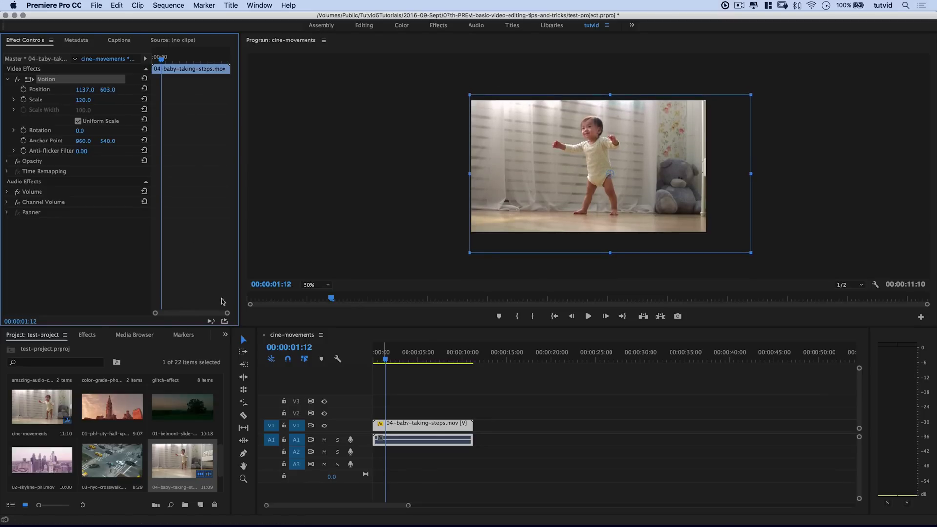
click(24, 89)
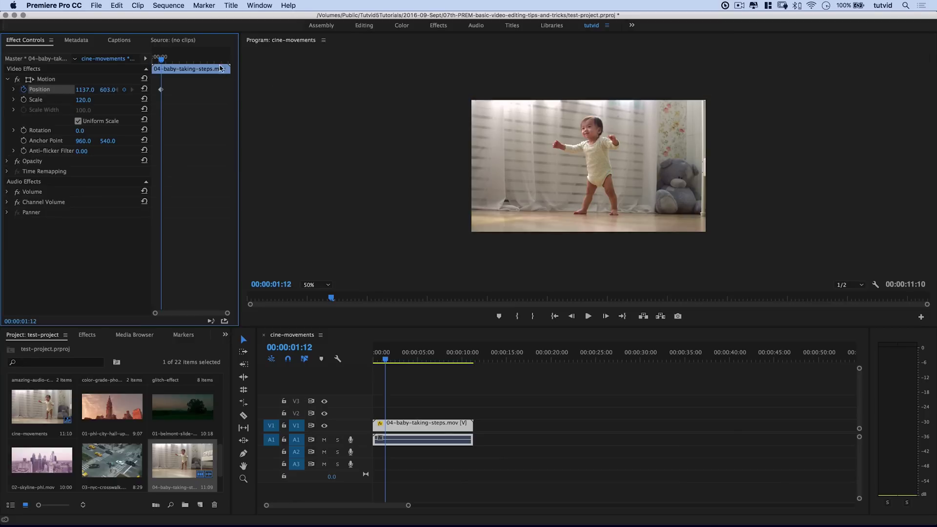
Step: Add an ending Position keyframe at 863, 495 near 10:08 and move the first keyframe to the clip start
drag(213, 59, 224, 64)
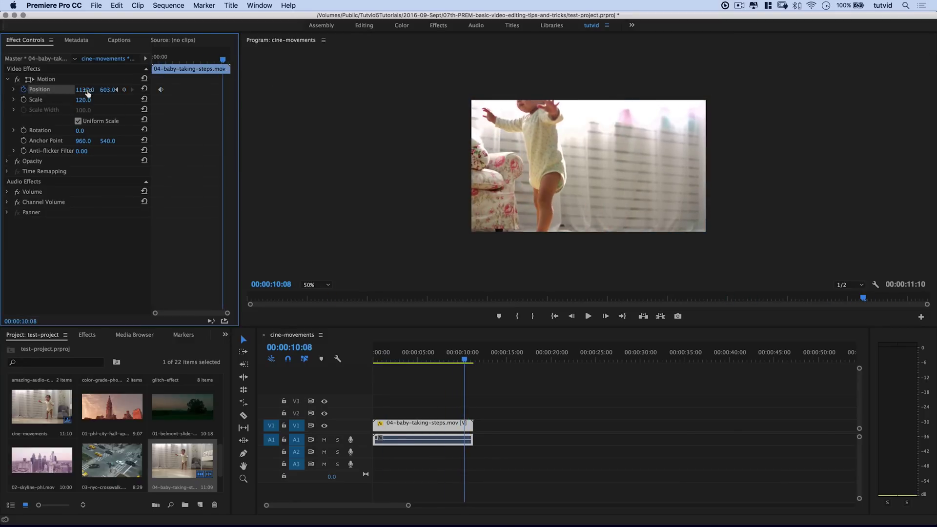
drag(86, 90, 52, 90)
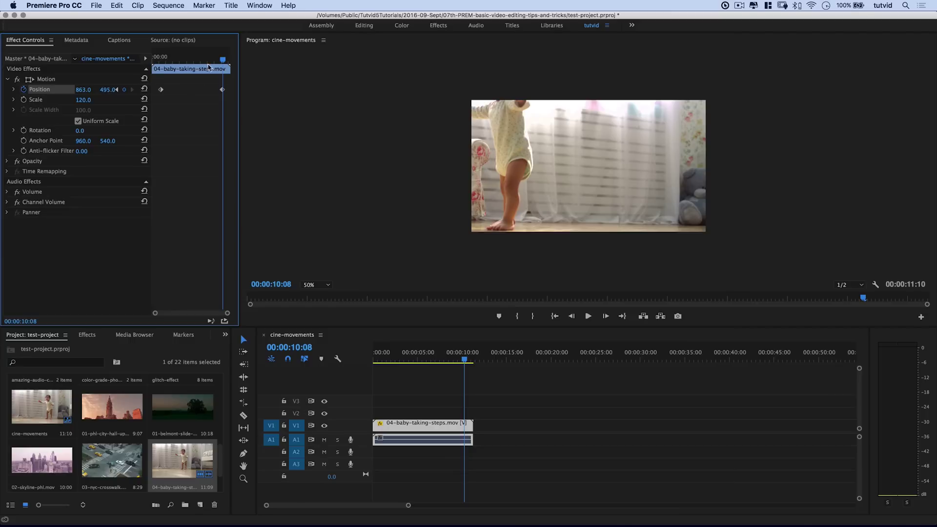
drag(161, 90, 153, 90)
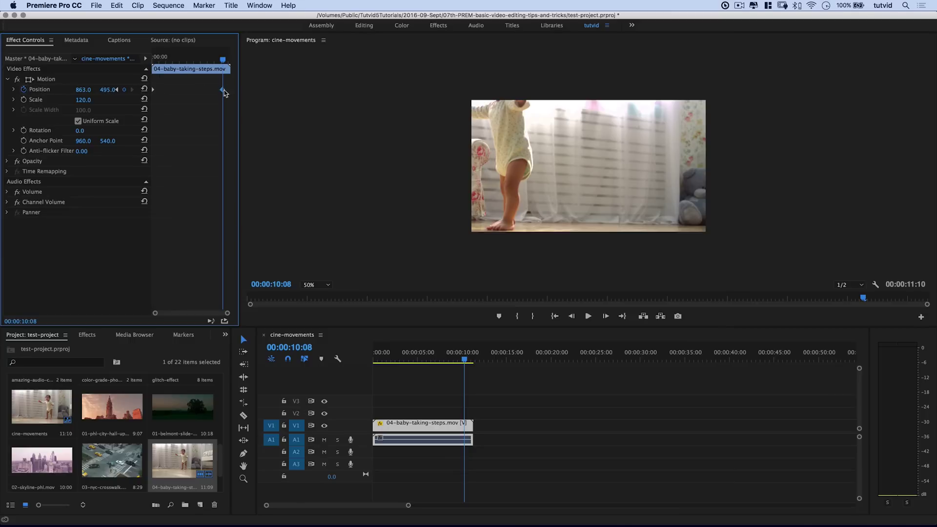
Step: Play the baby clip's pan from the start to preview it, then return to frame 0
drag(395, 361, 341, 361)
key(space)
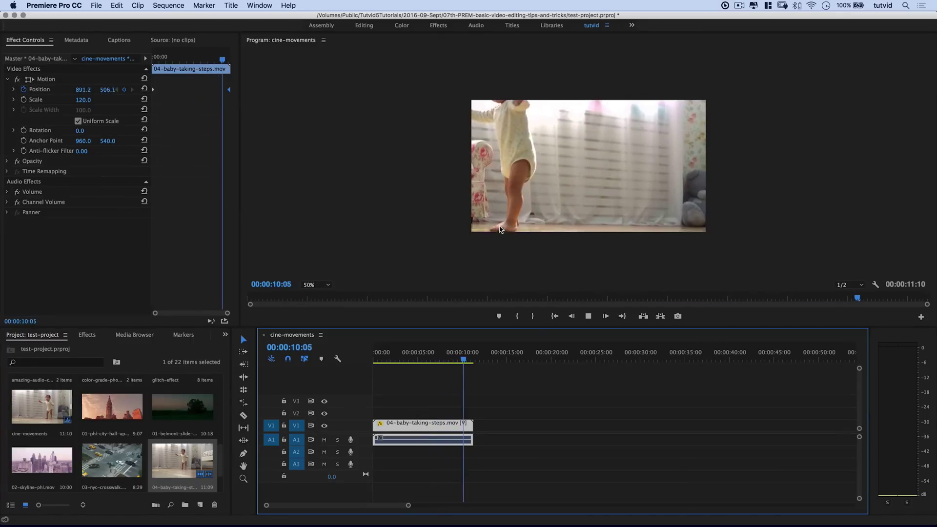
key(space)
click(375, 357)
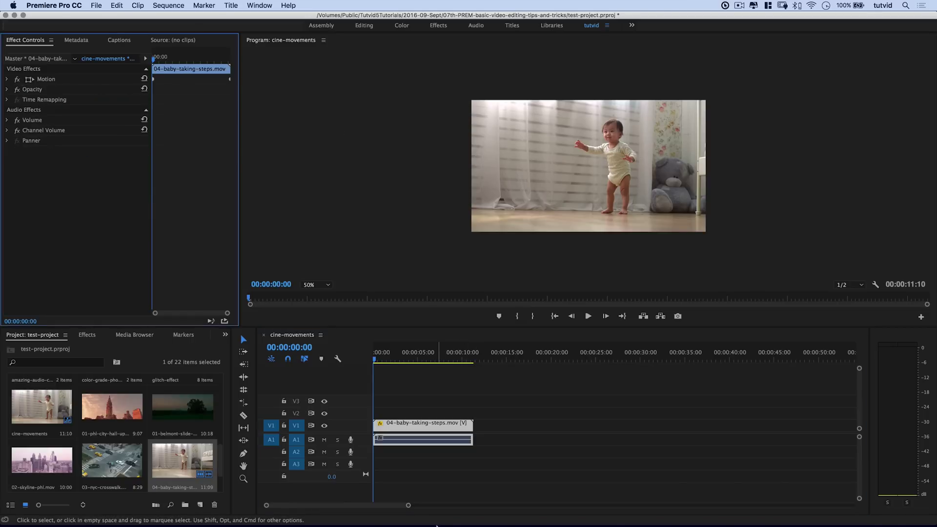
Step: Drag the baby clip slightly left in the Program Monitor, undoing an accidental scale-up
click(419, 419)
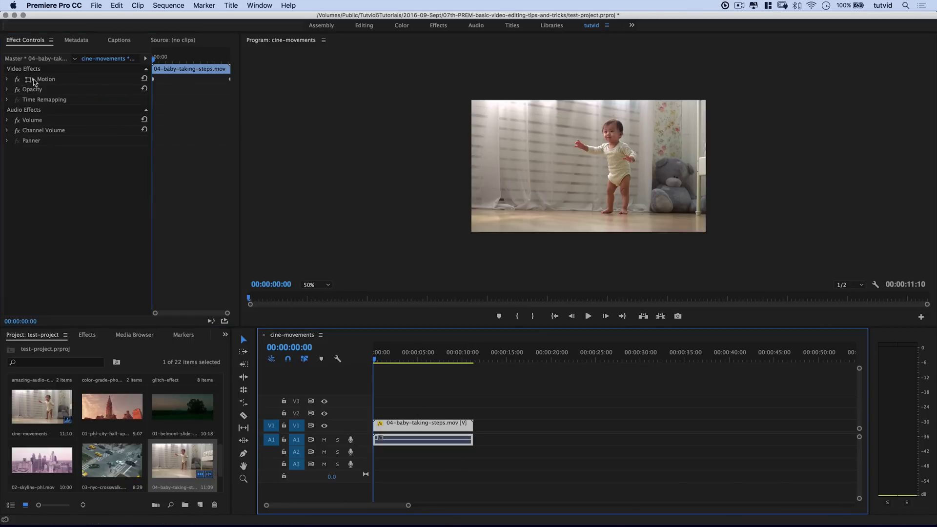
click(39, 79)
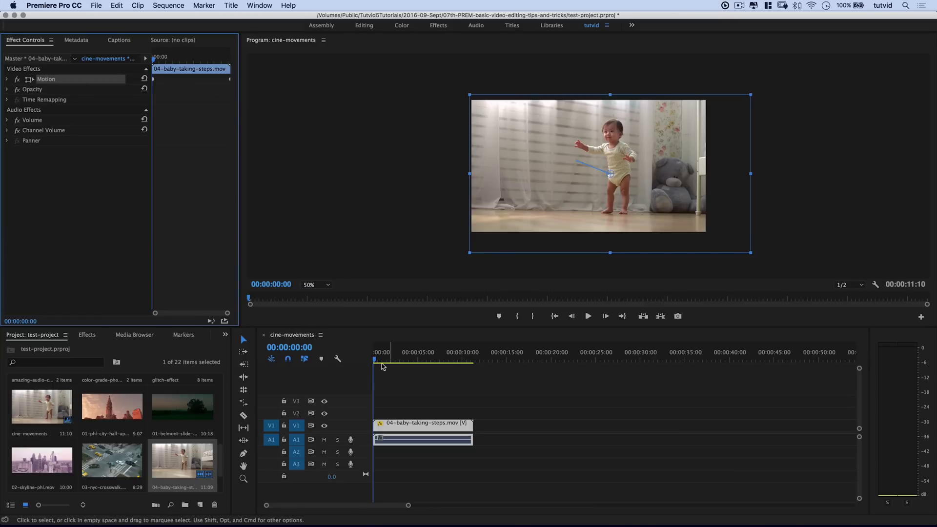
drag(375, 360, 473, 350)
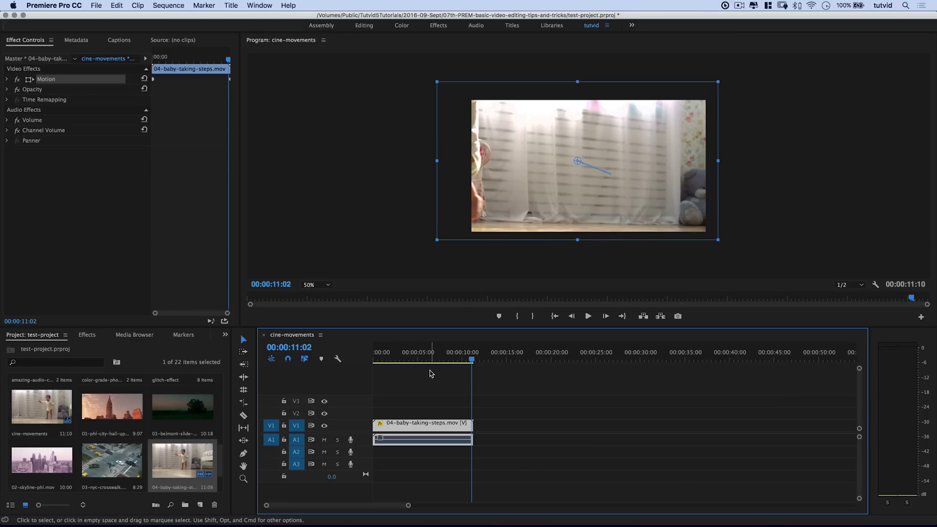
drag(430, 362, 363, 379)
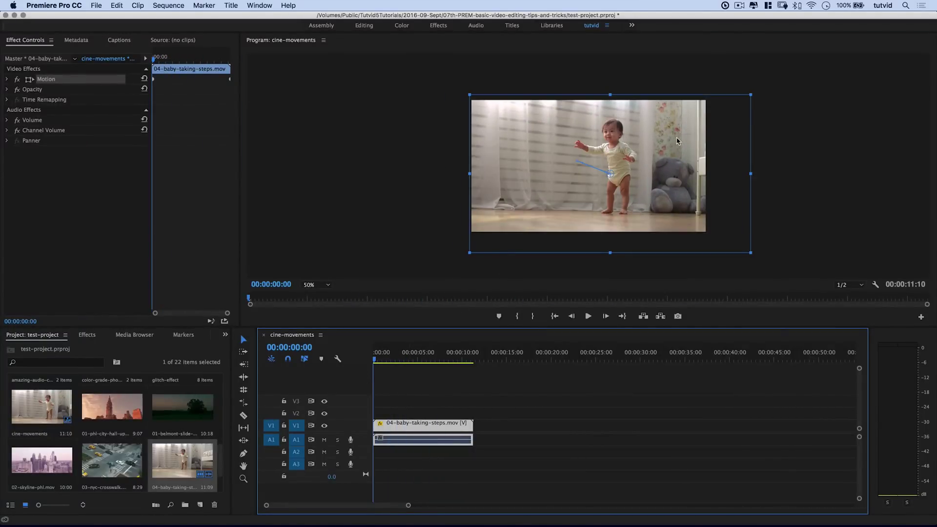
drag(677, 141, 577, 167)
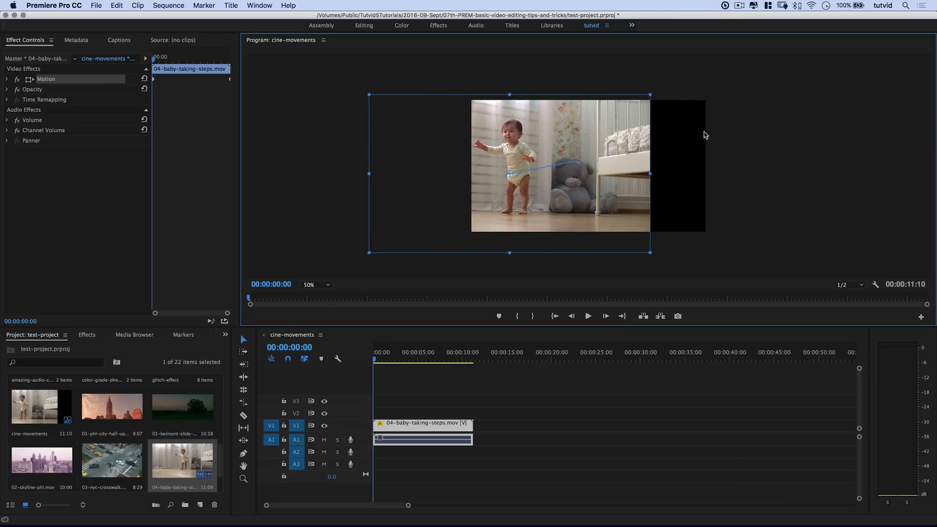
drag(653, 93, 717, 57)
key(super+z)
drag(590, 165, 661, 165)
Step: Delete the baby clip from the cine-movements sequence
click(467, 412)
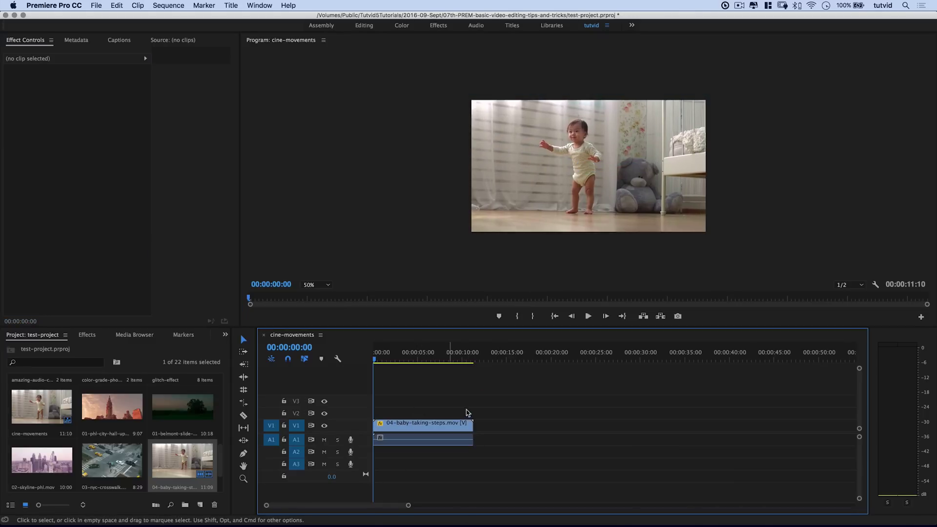
click(466, 425)
key(Delete)
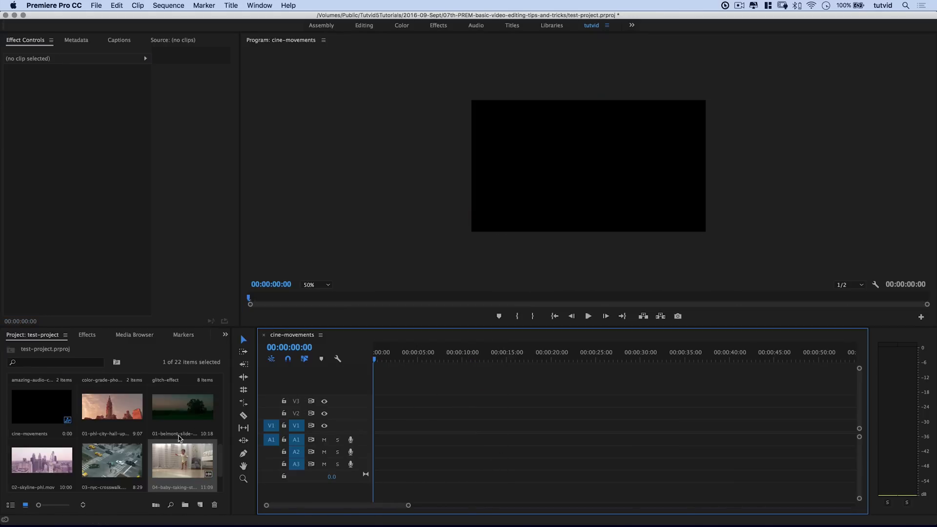
Step: Place 05-bf-bridge.mov on V1, keeping existing sequence settings, and expand its Motion properties
scroll(94, 465, down, 3)
click(56, 464)
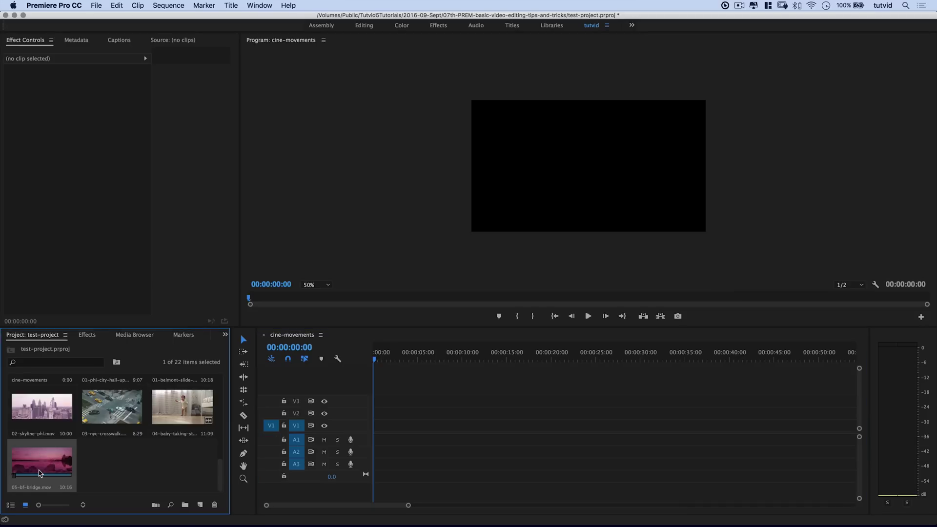
drag(47, 463, 375, 426)
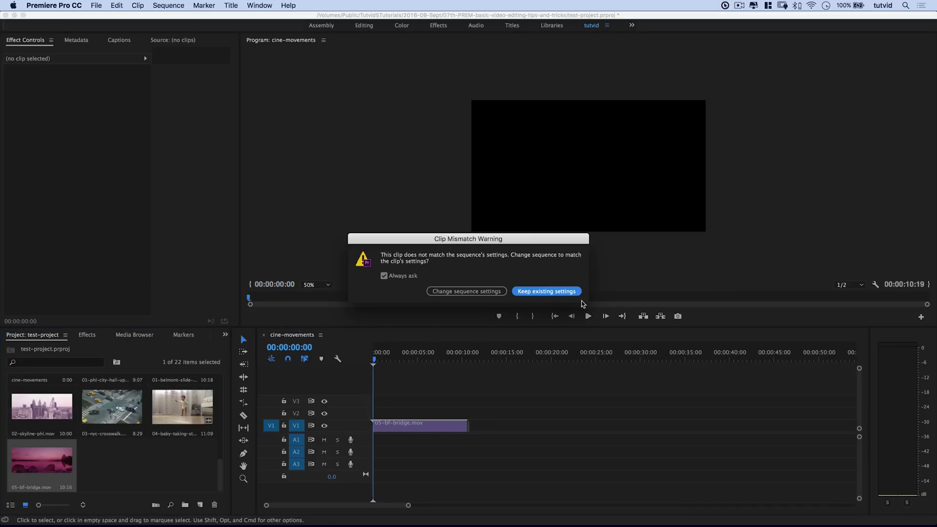
click(547, 291)
click(424, 428)
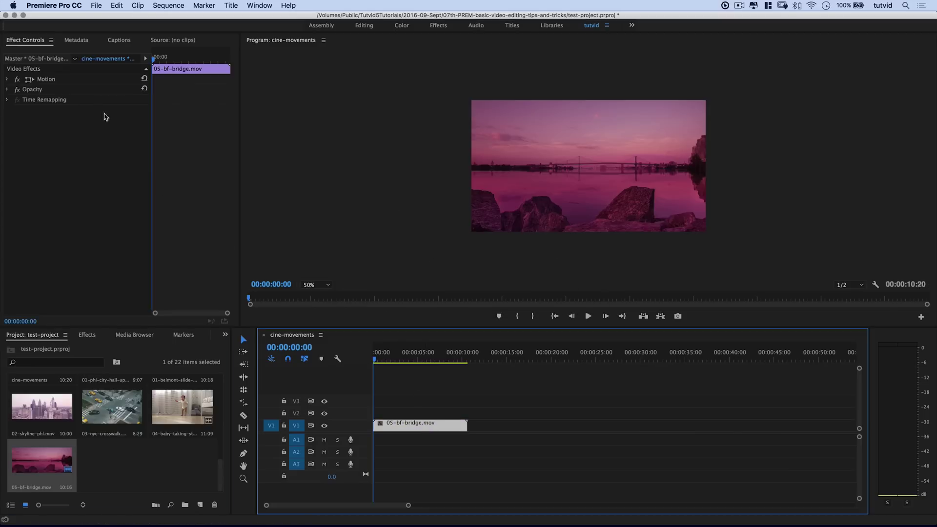
click(35, 79)
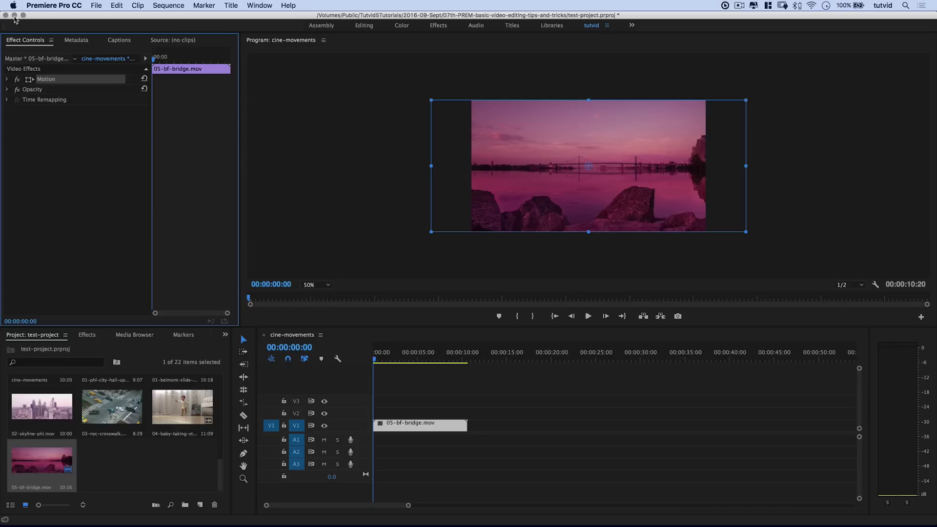
click(7, 80)
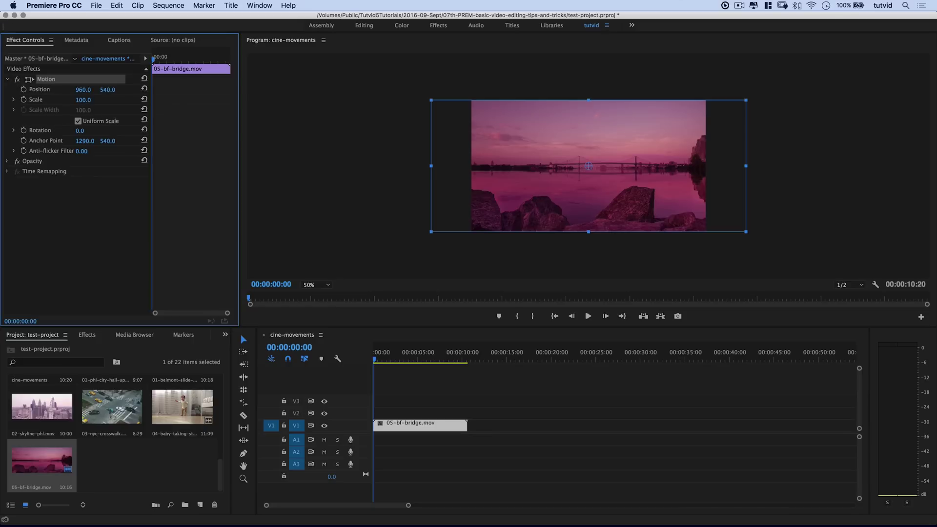
Step: Scale the bridge clip to 106 and move it right to Position 1296, 540
drag(83, 100, 89, 100)
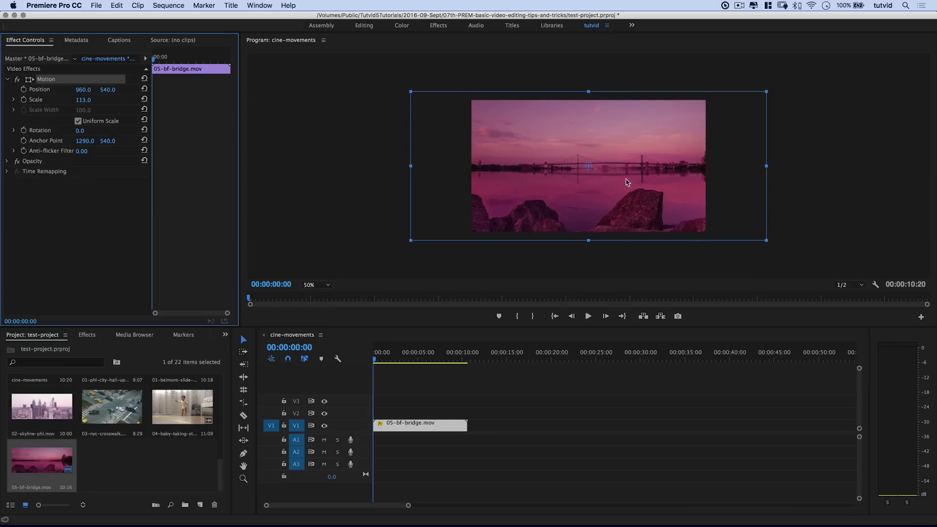
drag(582, 198, 581, 218)
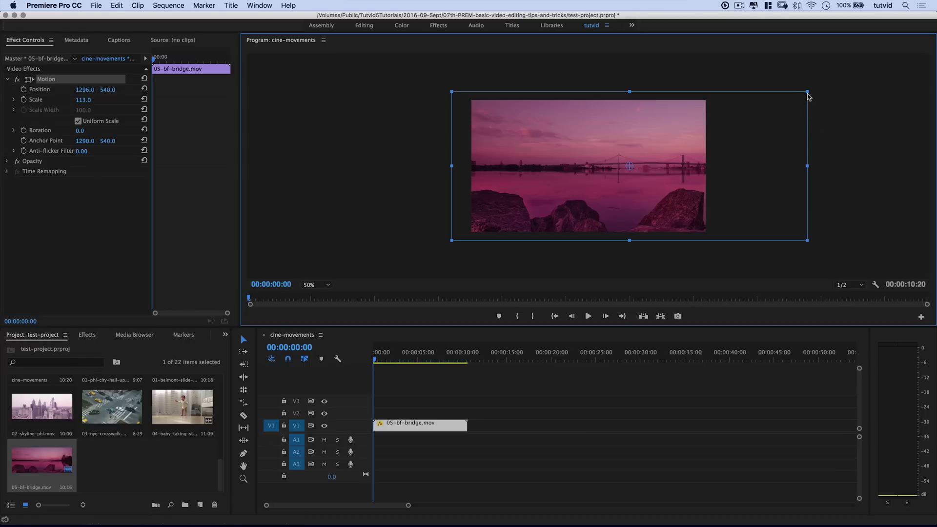
drag(89, 102, 86, 101)
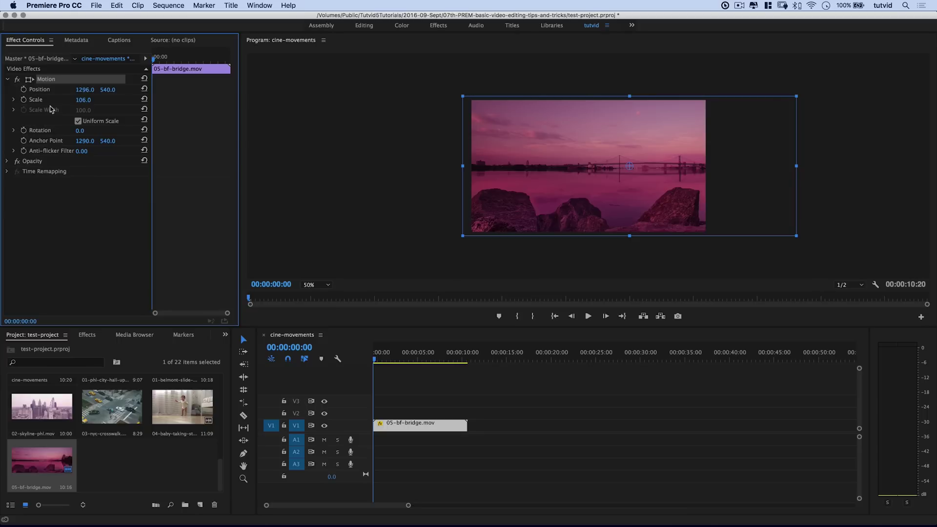
Step: Keyframe the bridge clip's Scale from 106 at the start to 111 near the end, then preview it
drag(155, 61, 161, 60)
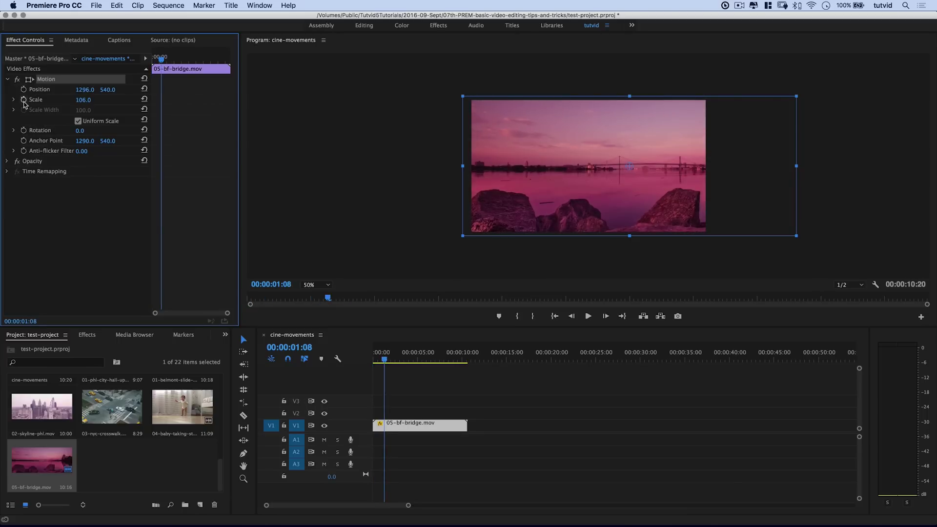
click(24, 100)
click(30, 100)
drag(204, 61, 222, 66)
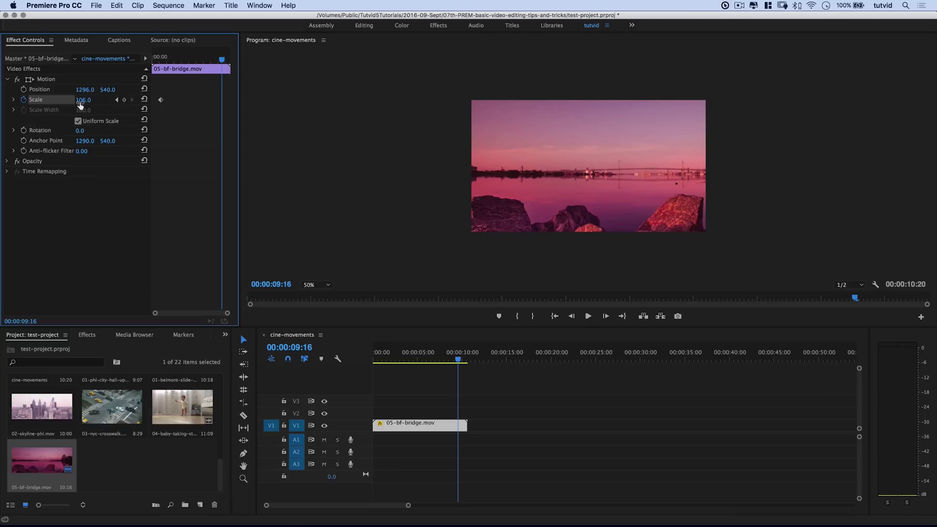
click(88, 99)
text(1)
key(Return)
click(373, 360)
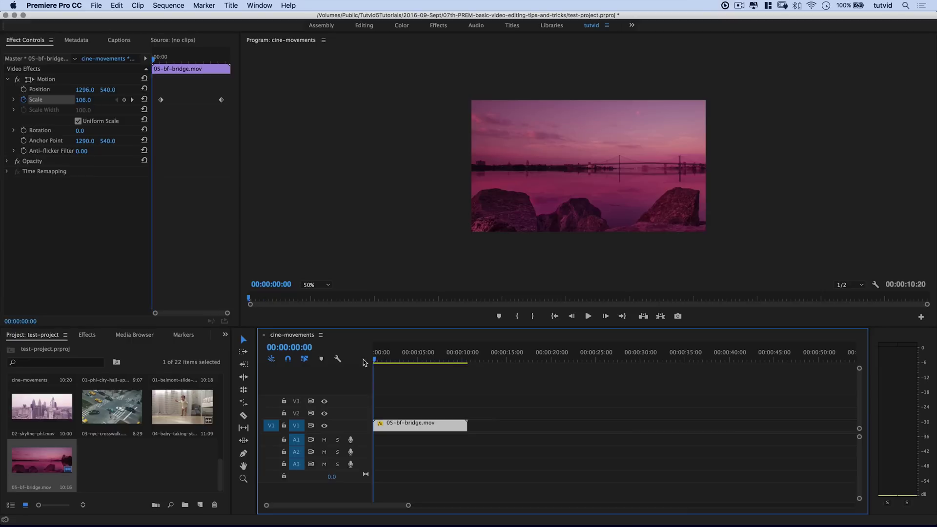
drag(160, 99, 155, 102)
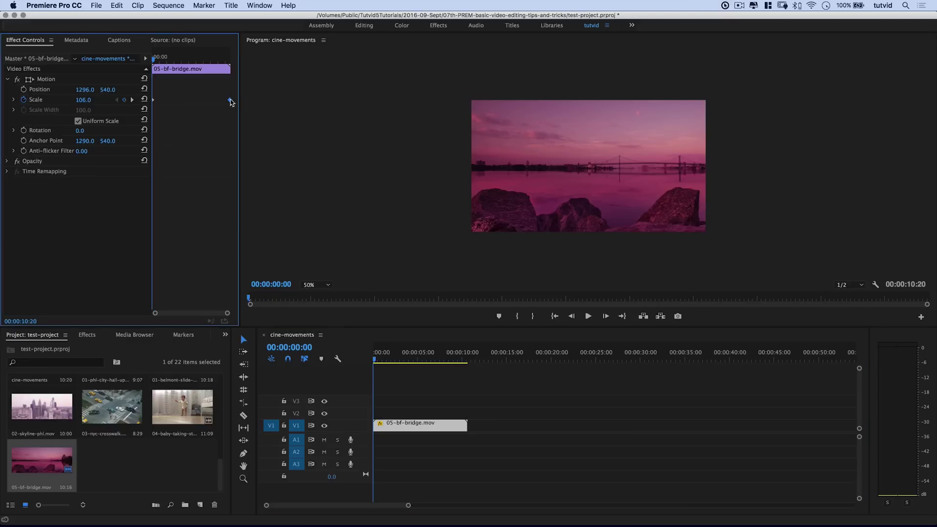
key(space)
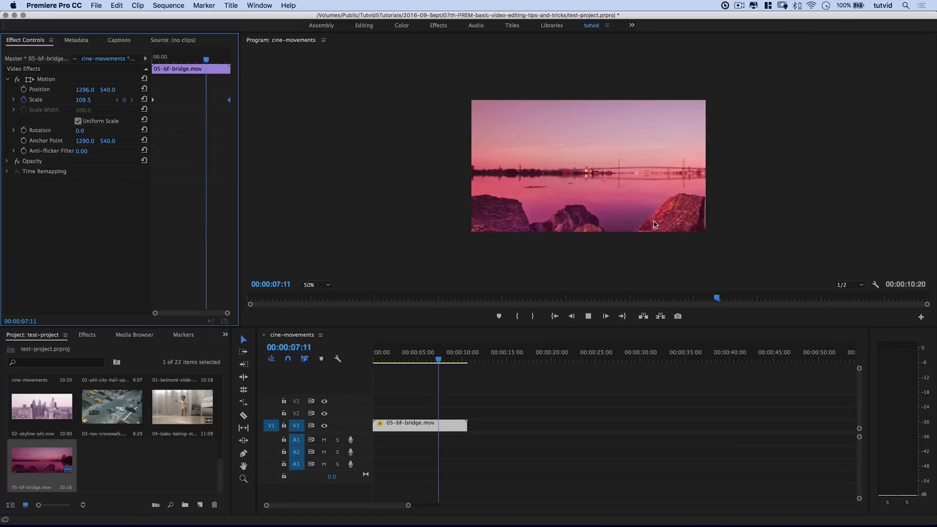
click(333, 387)
Step: Apply the Basic 3D effect from Video Effects > Perspective to the 05-bf-bridge clip
key(Home)
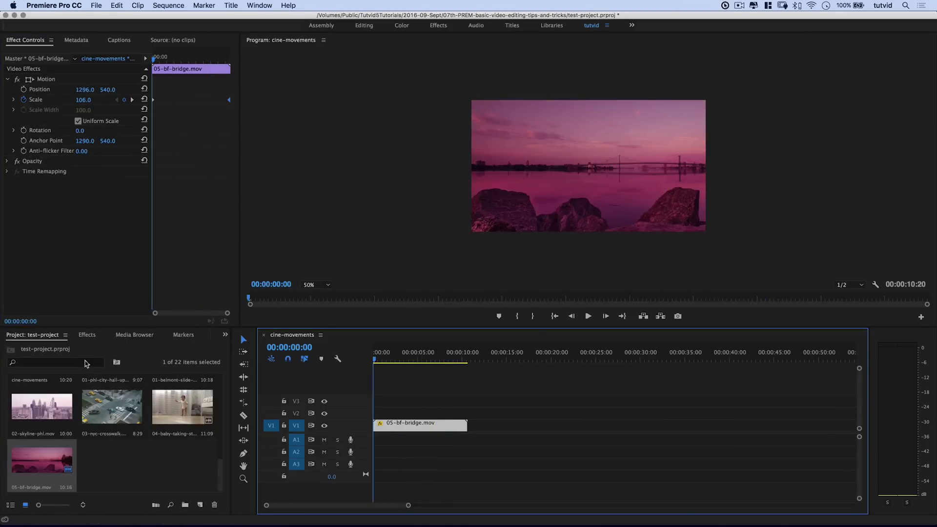
click(87, 335)
double_click(51, 400)
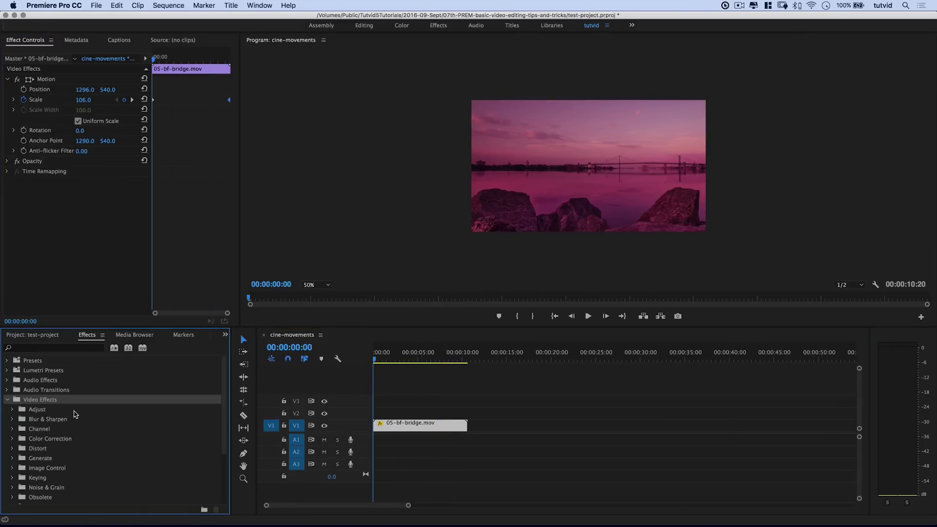
scroll(53, 430, down, 3)
double_click(47, 450)
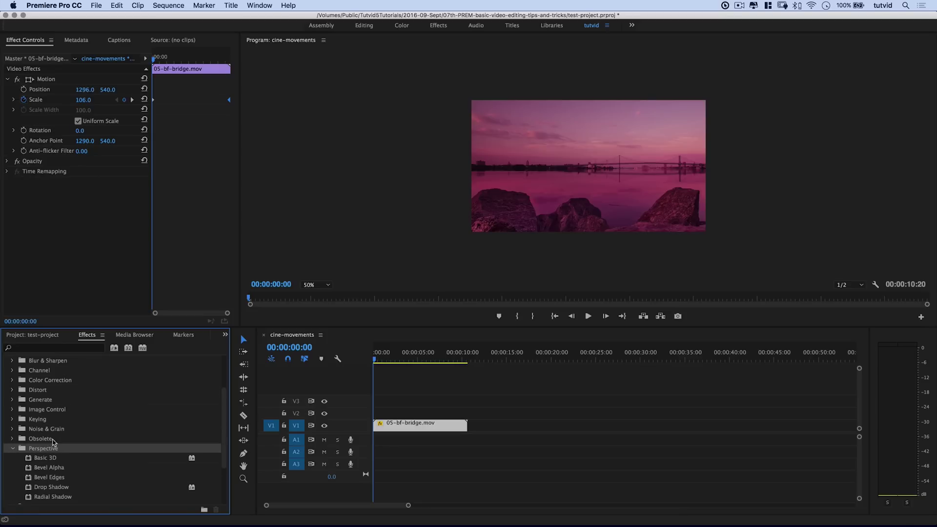
scroll(49, 445, down, 2)
click(44, 440)
drag(44, 439, 393, 426)
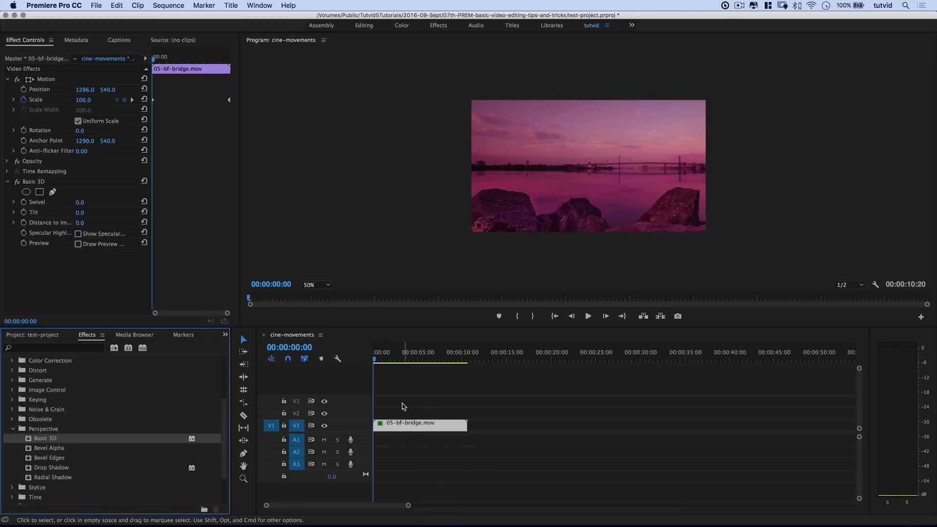
Step: Test the Basic 3D Tilt, Swivel and Distance sliders, then reset Tilt and Distance to Image to 0
drag(160, 62, 163, 60)
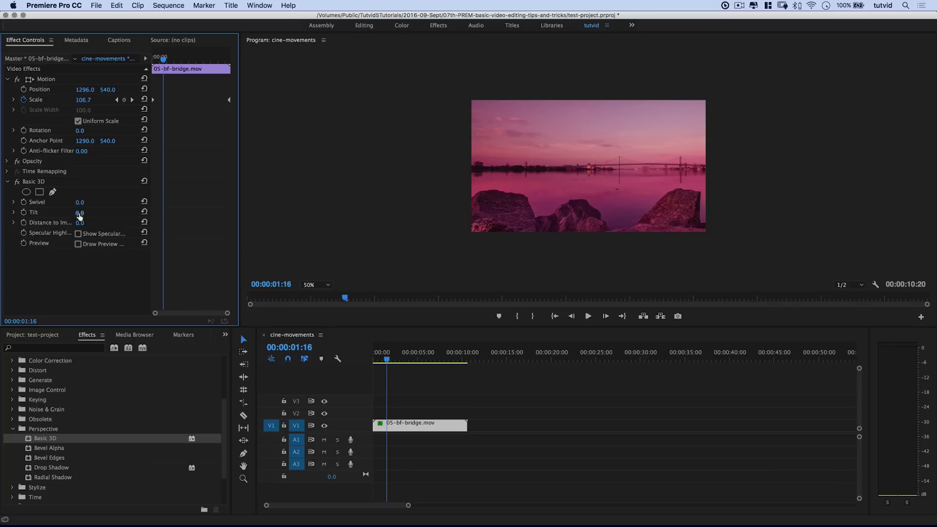
drag(79, 213, 54, 221)
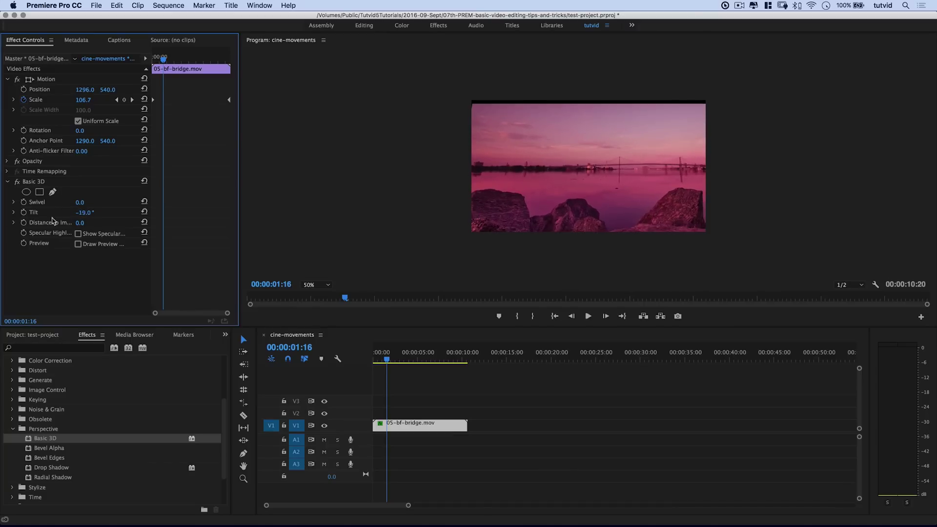
click(84, 212)
text(0)
key(Tab)
mouse_move(79, 202)
mouse_down()
mouse_move(59, 202)
mouse_move(78, 202)
mouse_up()
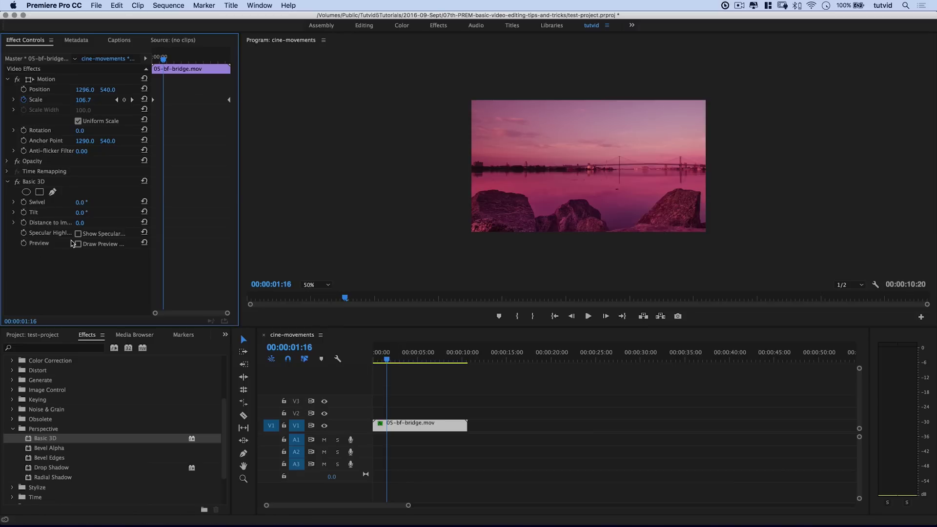
drag(79, 223, 79, 223)
click(79, 223)
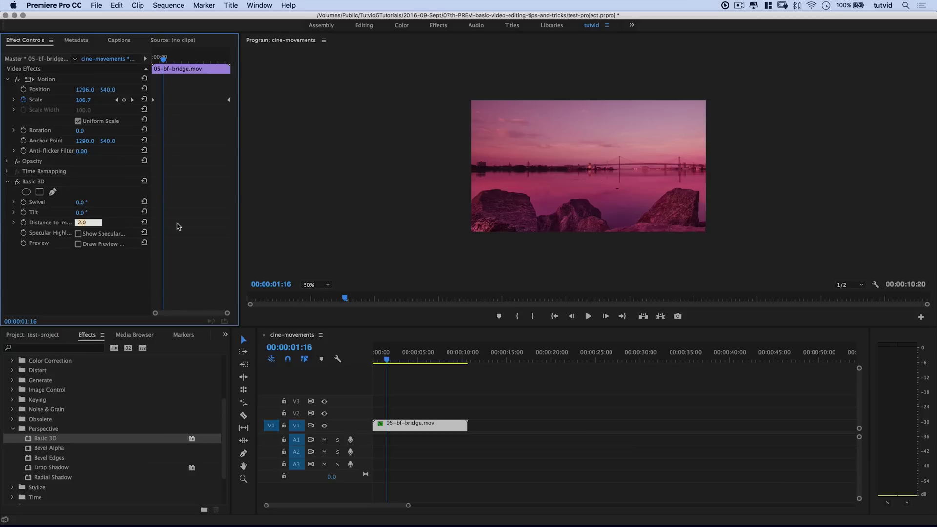
text(0)
key(Return)
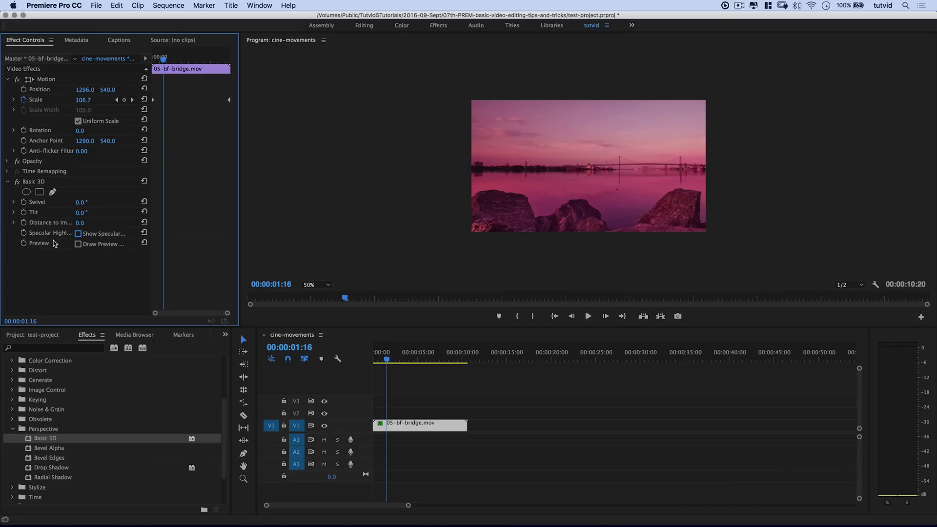
Step: Keyframe the bridge clip's Basic 3D Tilt from 0° to -15° at 00:00:09:18
click(23, 212)
click(222, 58)
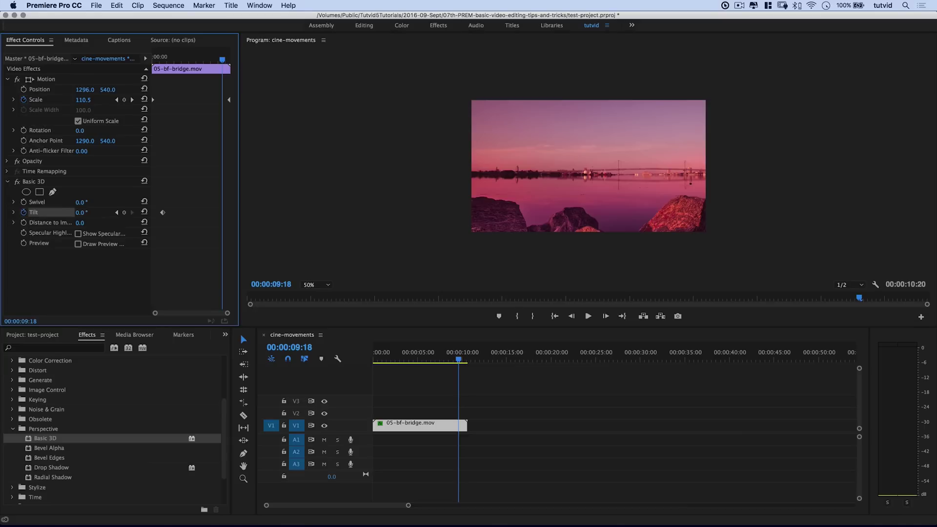
click(92, 211)
click(71, 219)
drag(80, 213, 72, 213)
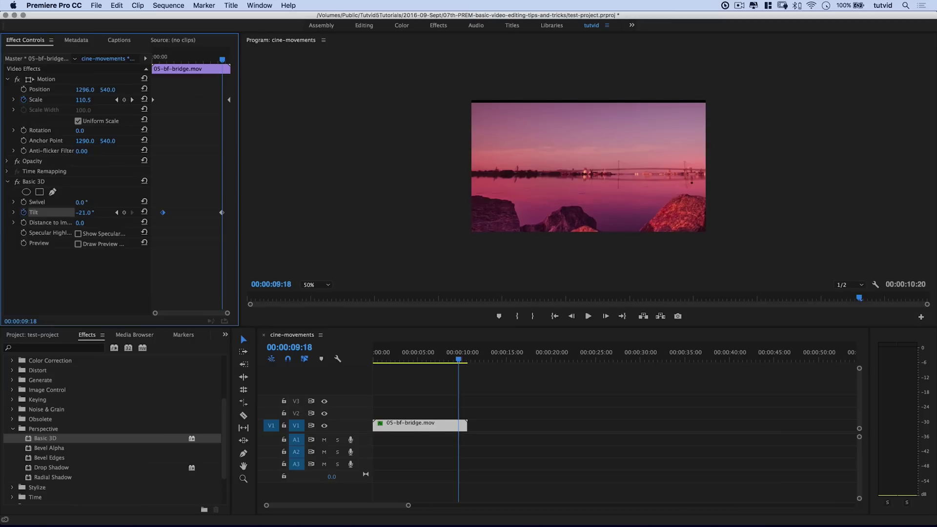
click(84, 212)
text(-15)
key(Tab)
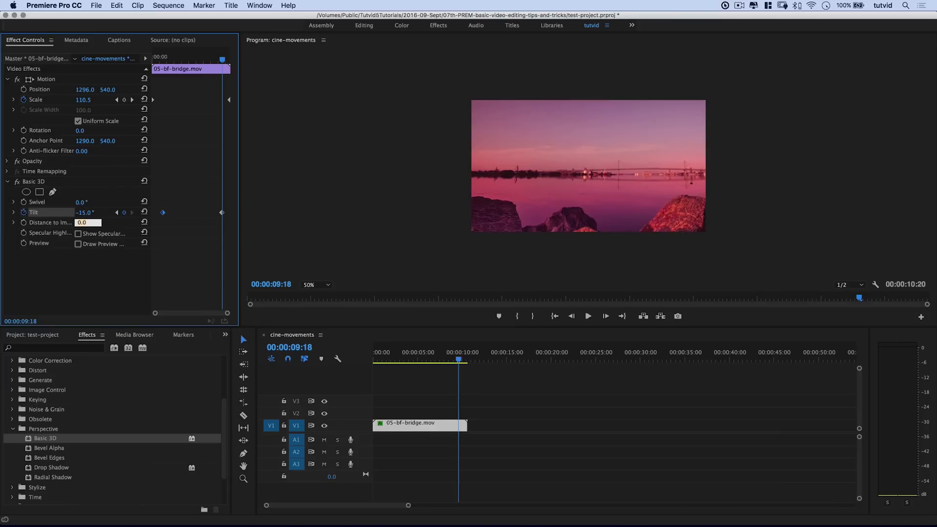
Step: Nudge the clip slightly up and right in the Program Monitor to about 1300, 536
click(108, 91)
click(35, 81)
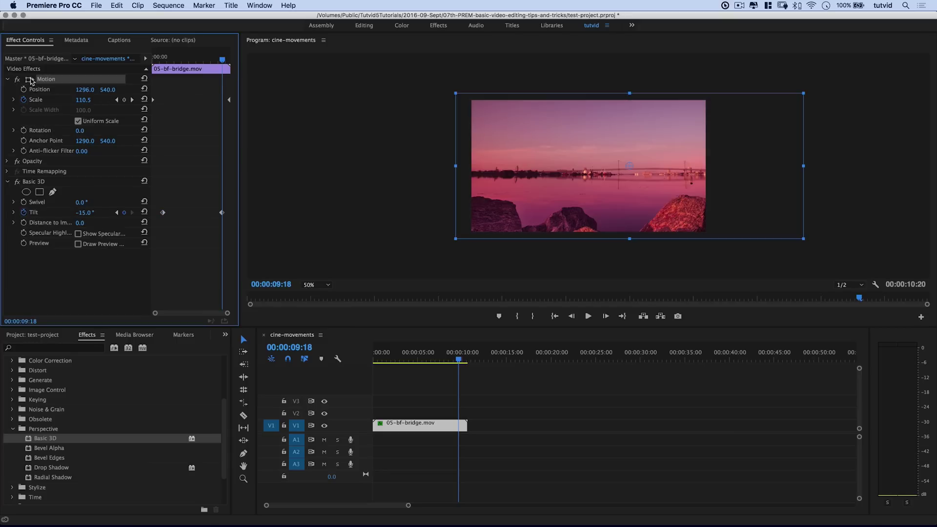
drag(659, 195, 657, 196)
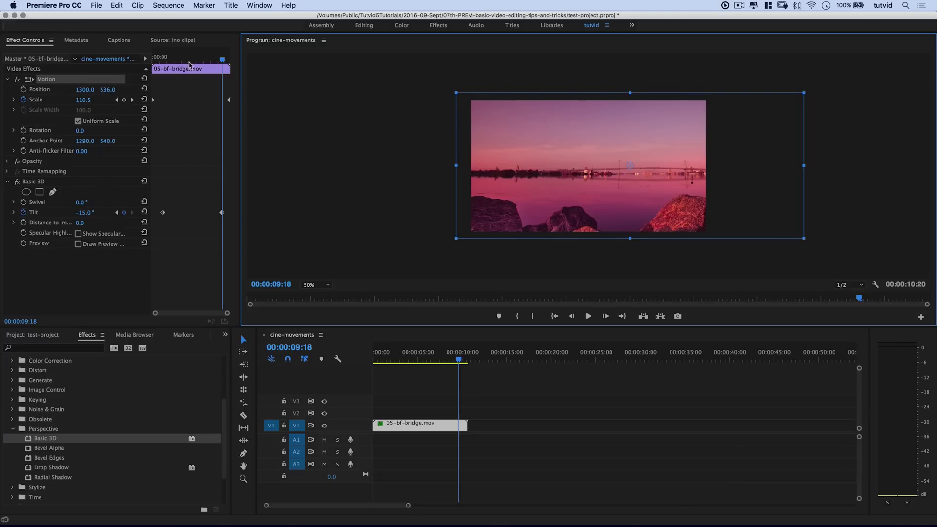
click(164, 215)
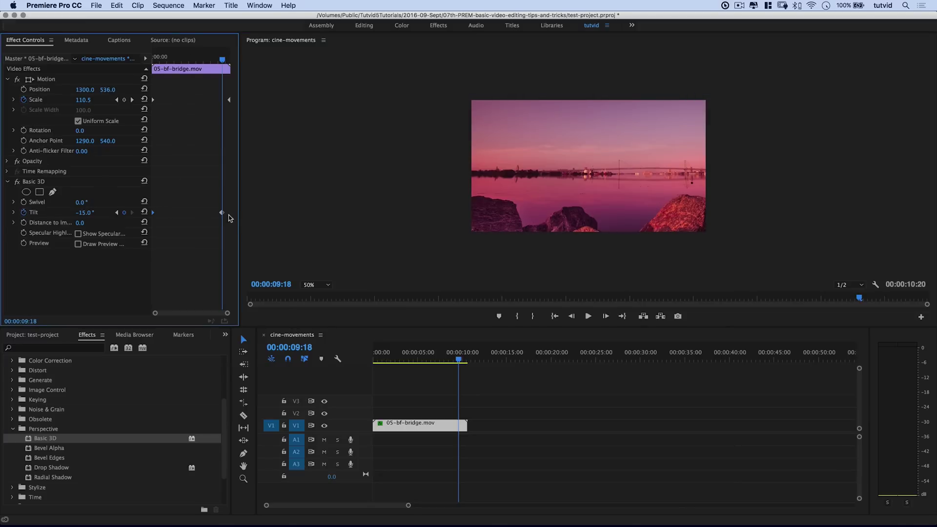
Step: Play the sequence from the start to preview the tilt, then scrub back through the clip
key(Home)
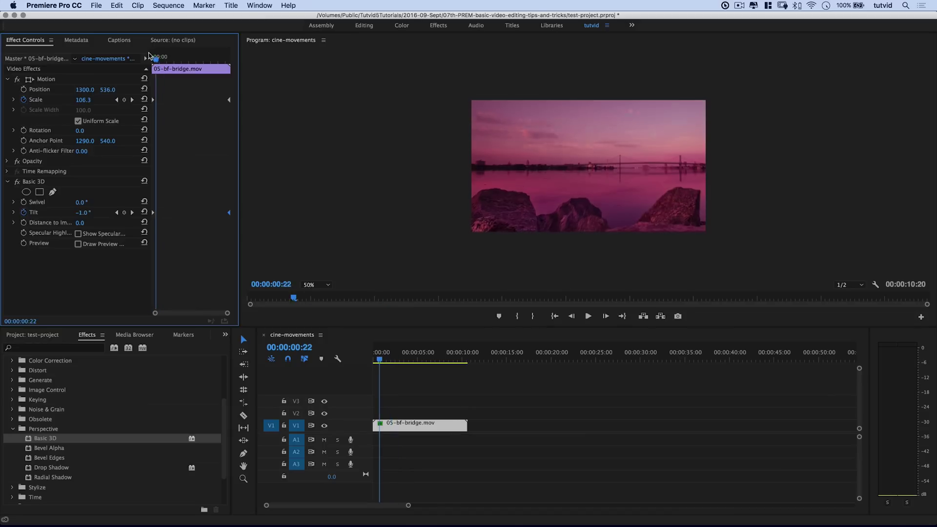
key(space)
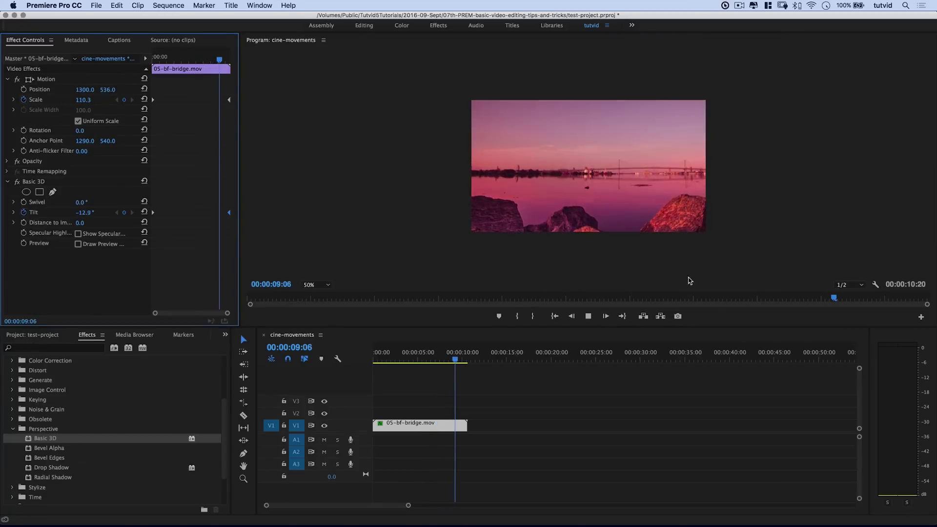
drag(456, 362, 377, 440)
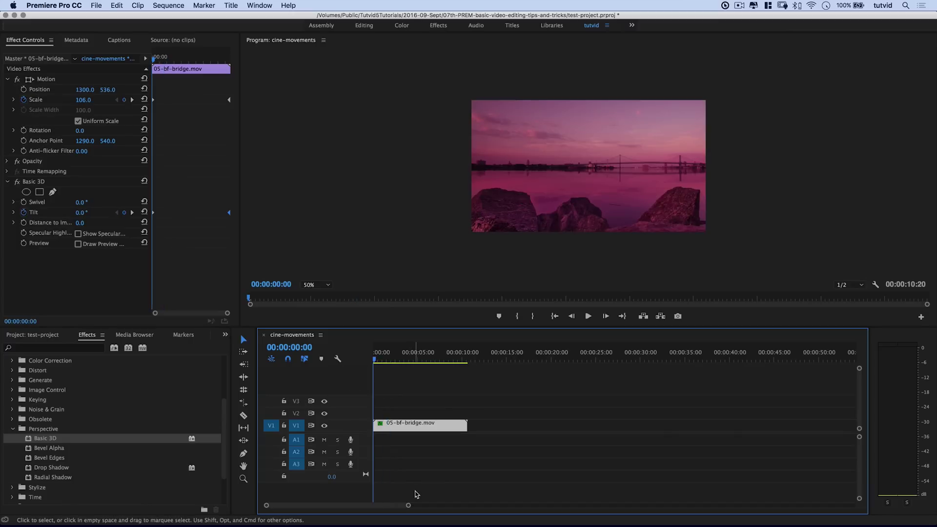